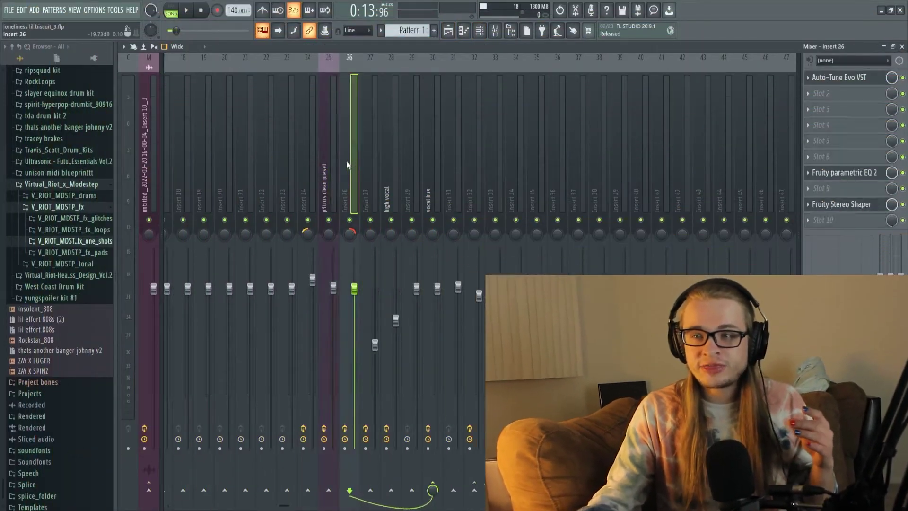
Compare the effect racks of Insert 24 and Insert 26, then show the vocal bus's chain
click(311, 170)
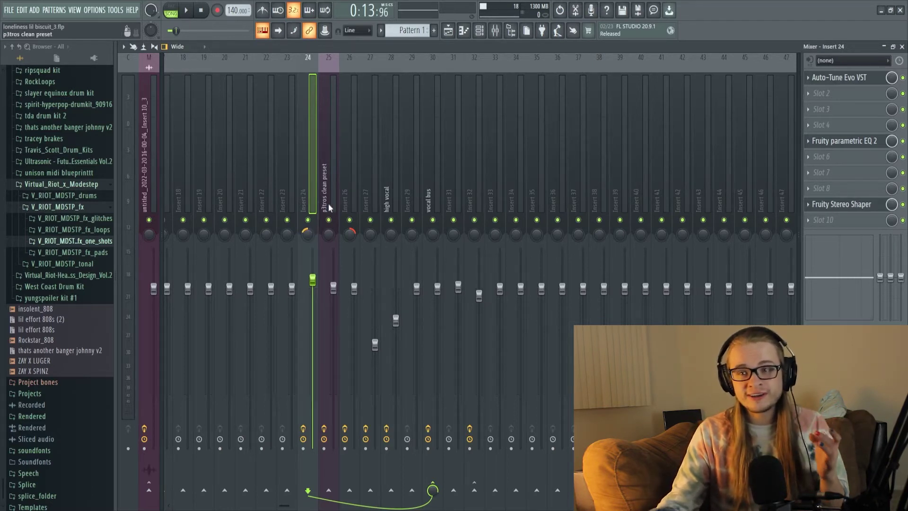
click(343, 182)
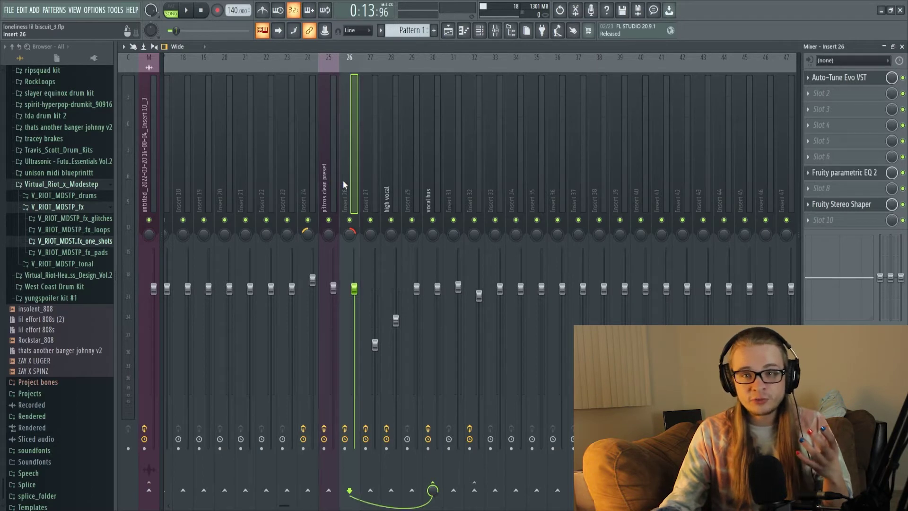
click(316, 180)
click(345, 185)
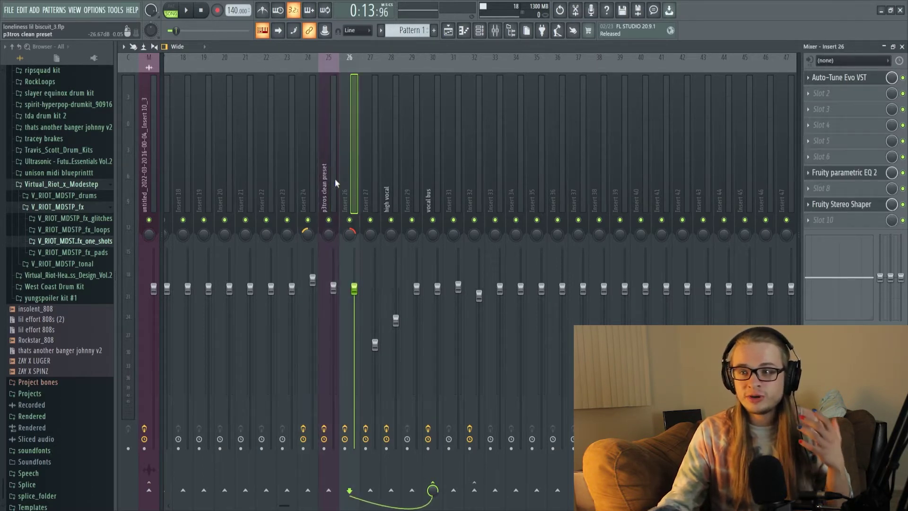
click(431, 204)
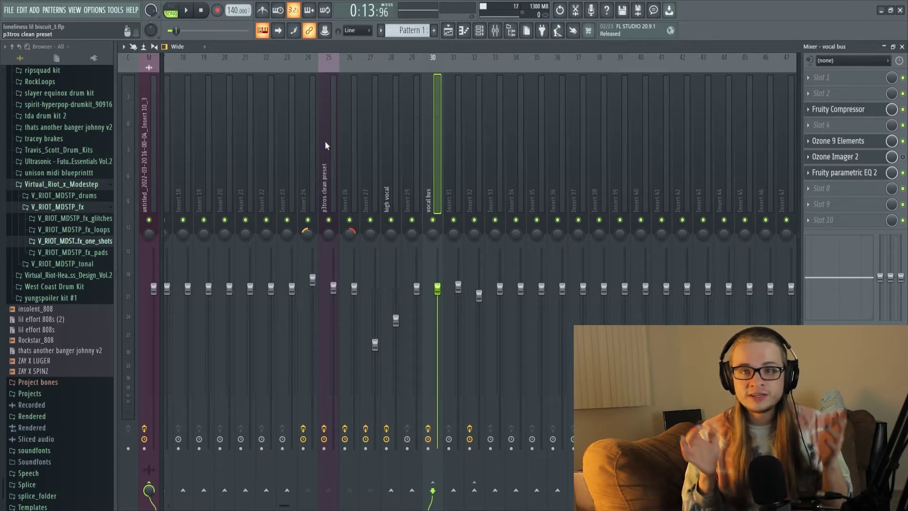
Nudge the PHASE knob on Insert 26's Fruity Stereo Shaper, then show the p3tros clean Stereo Enhancer
click(350, 142)
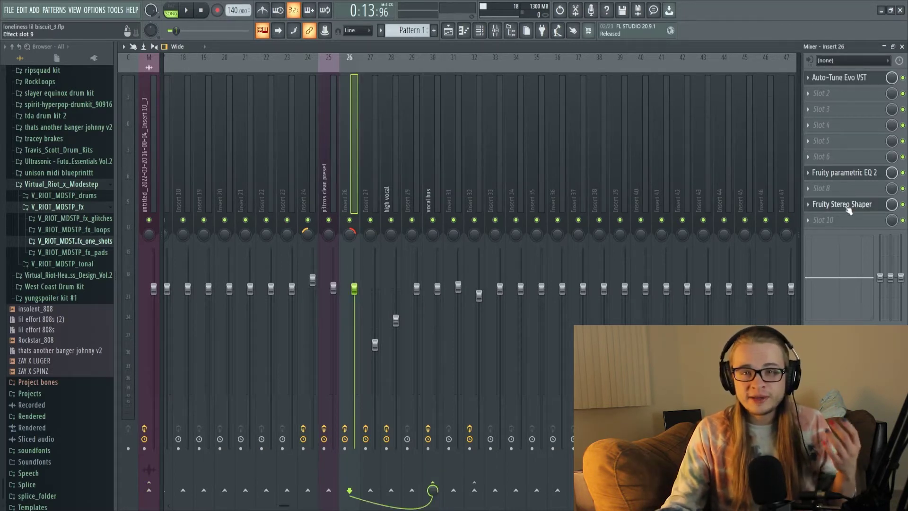
click(848, 209)
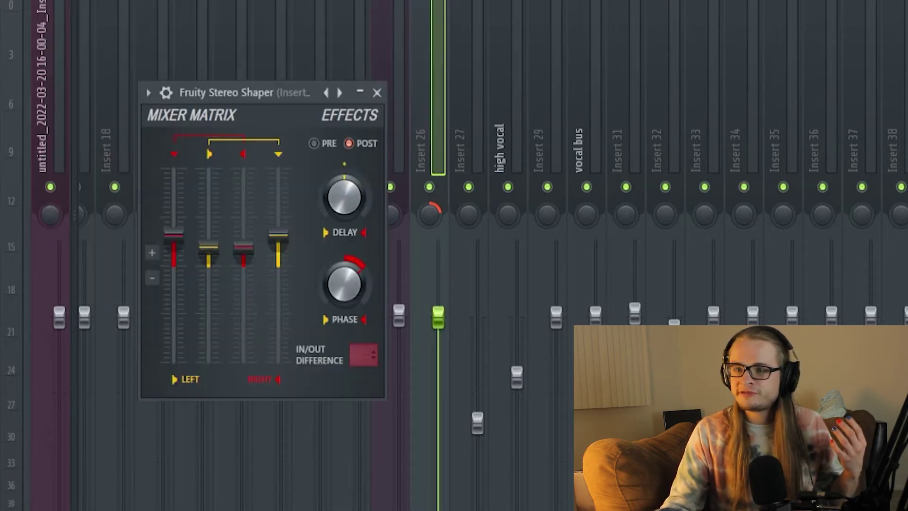
drag(347, 284, 350, 278)
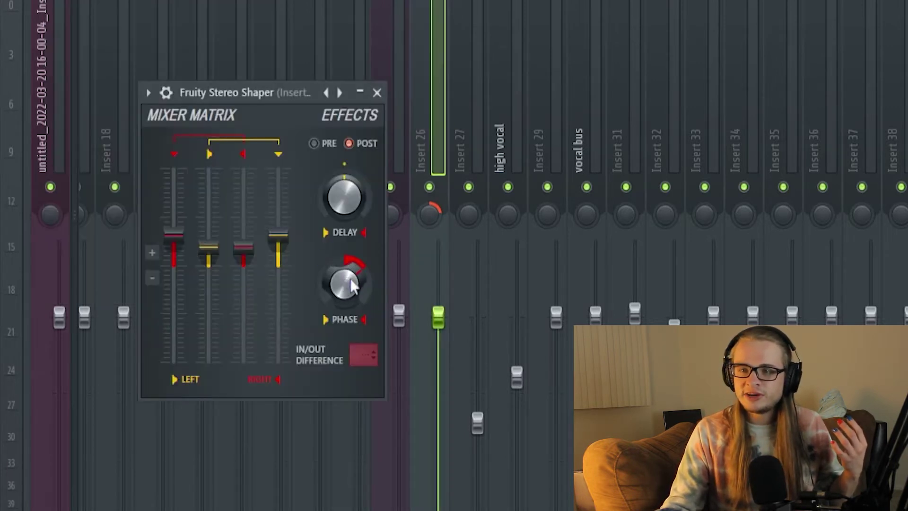
click(377, 92)
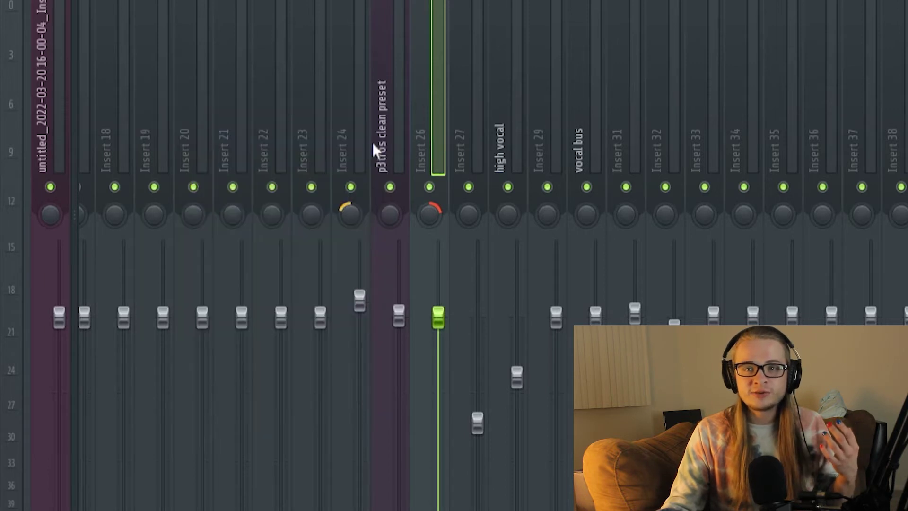
click(372, 141)
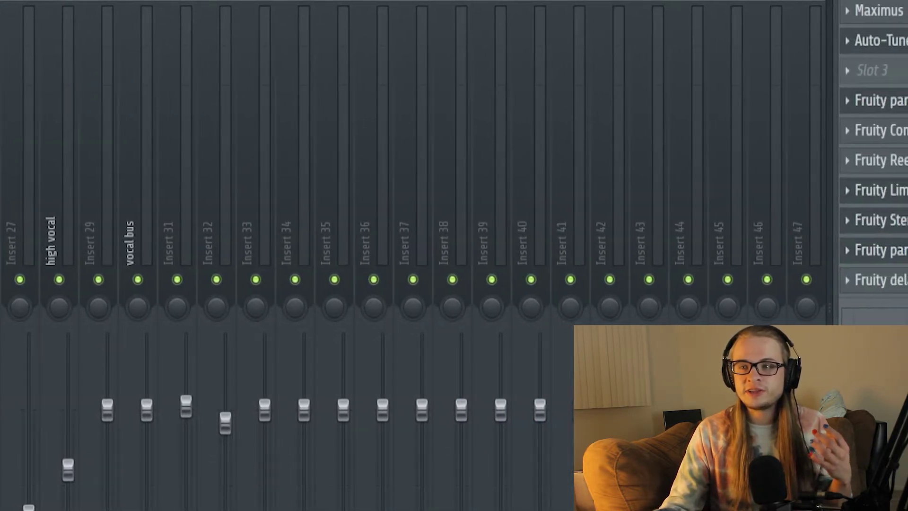
Open the vocal bus's Ozone Imager 2, then Ozone 9 Elements to check the 74.7 Imager width
click(156, 196)
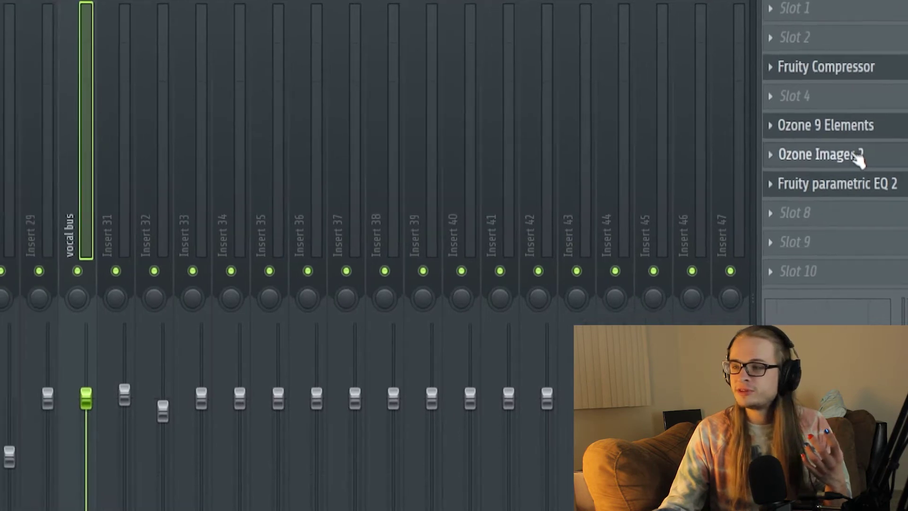
click(835, 162)
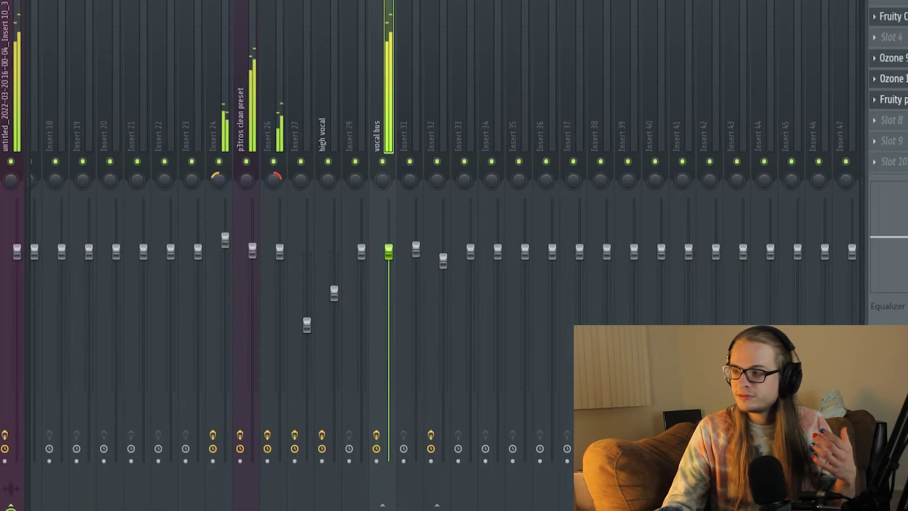
click(892, 58)
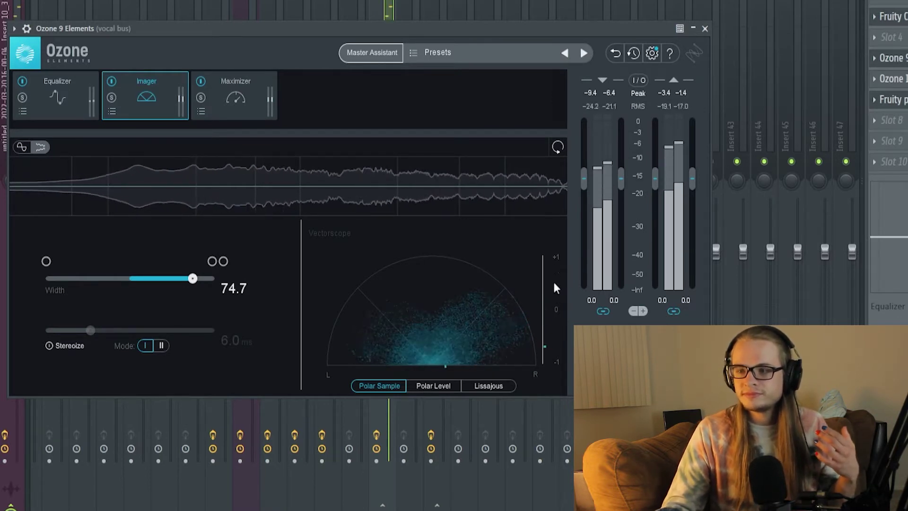
Stop playback and look over the p3tros clean Stereo Enhancer and Insert 26's Stereo Shaper
key(space)
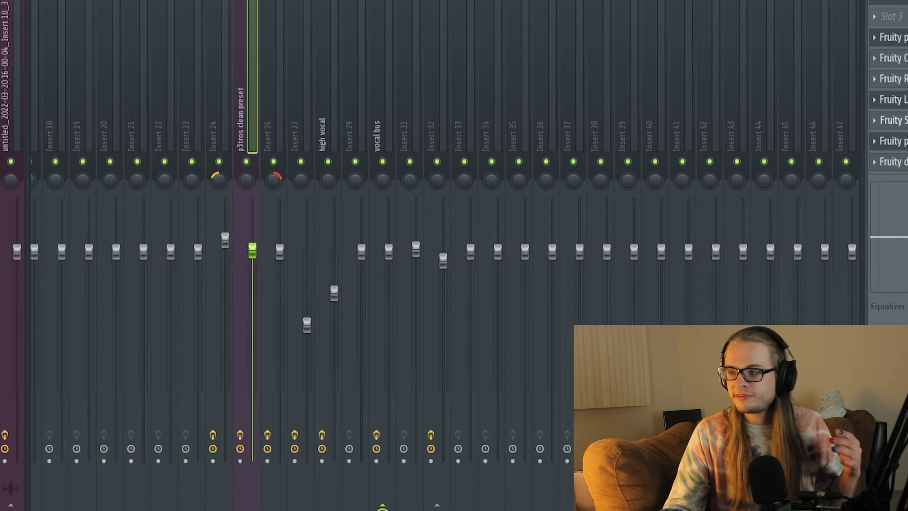
click(889, 120)
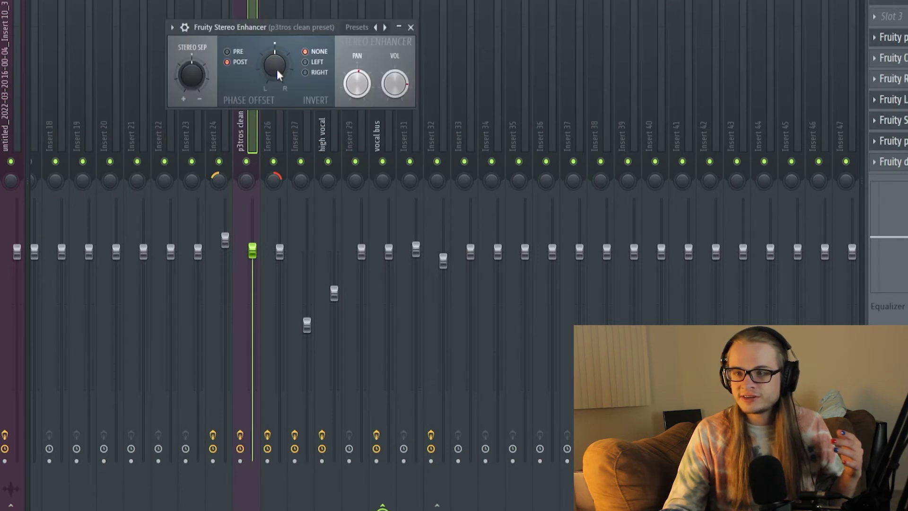
click(269, 129)
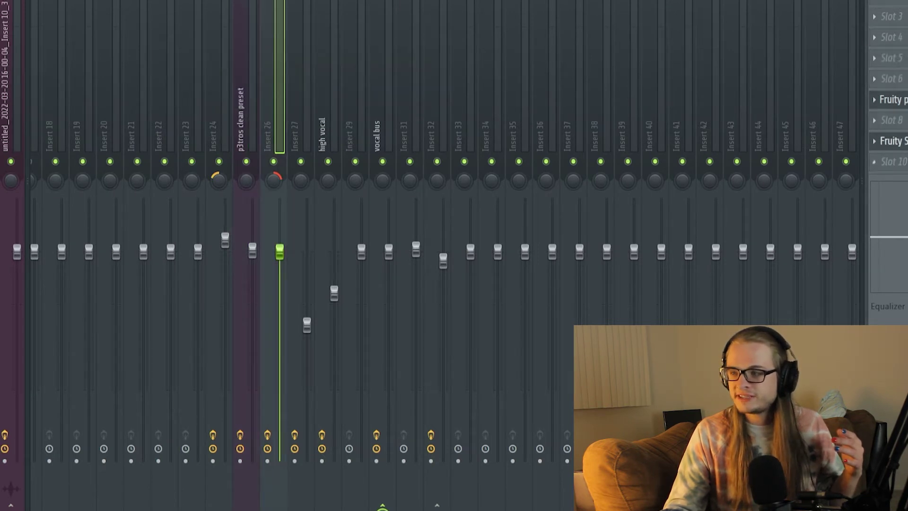
click(889, 141)
Reset Insert 24's Stereo Shaper phase to zero and return to the vocal bus's Ozone plugins
click(213, 132)
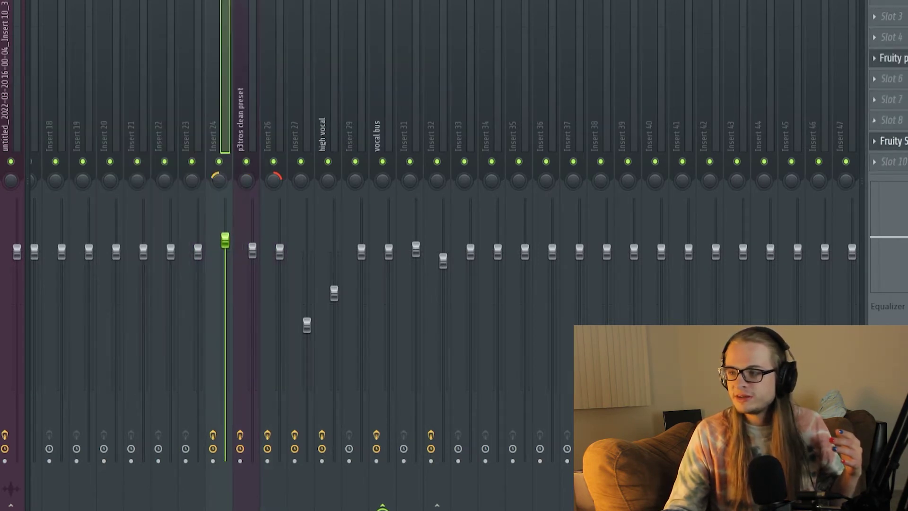
click(889, 141)
drag(150, 159, 150, 142)
click(393, 124)
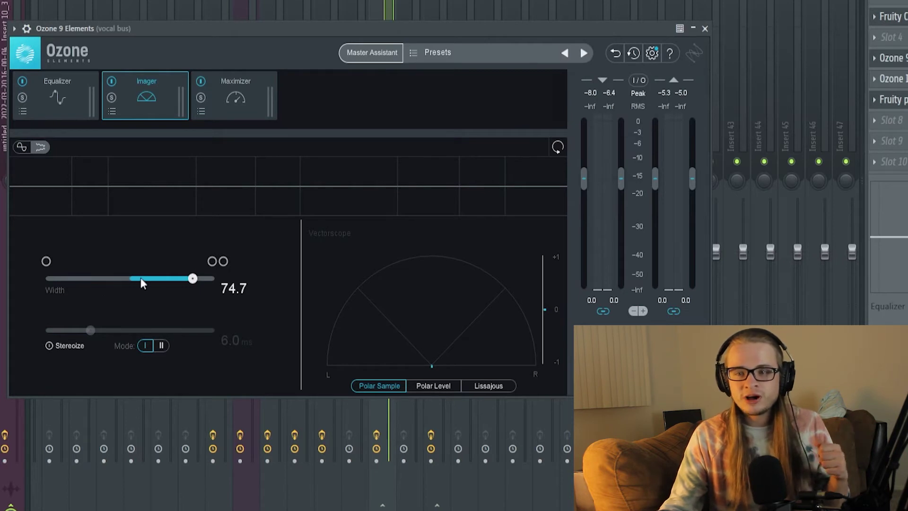
click(892, 78)
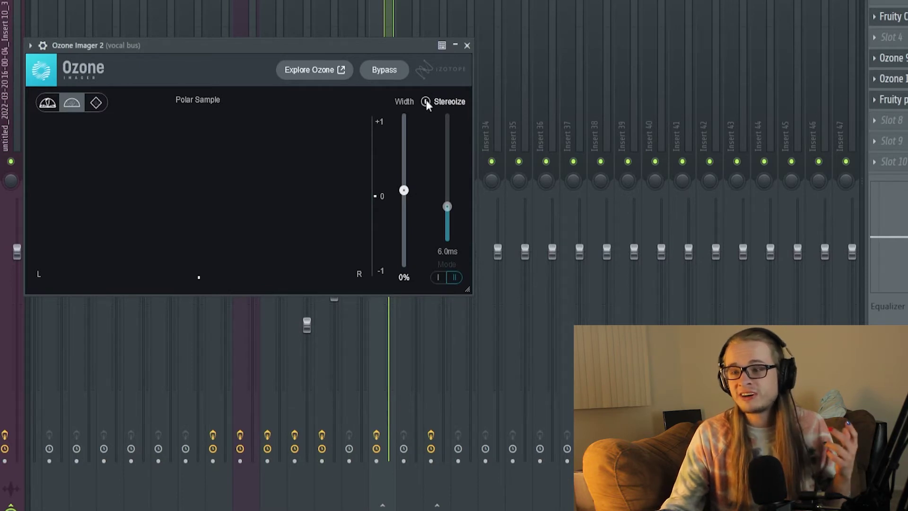
Close Ozone Imager 2 and step through Insert 24, p3tros clean and Insert 26 to the vocal bus
click(386, 7)
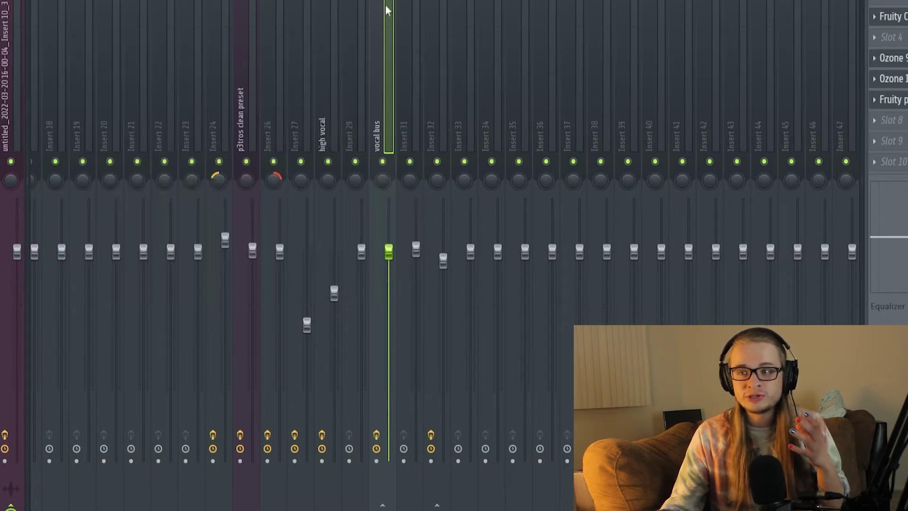
click(220, 93)
click(242, 98)
click(278, 97)
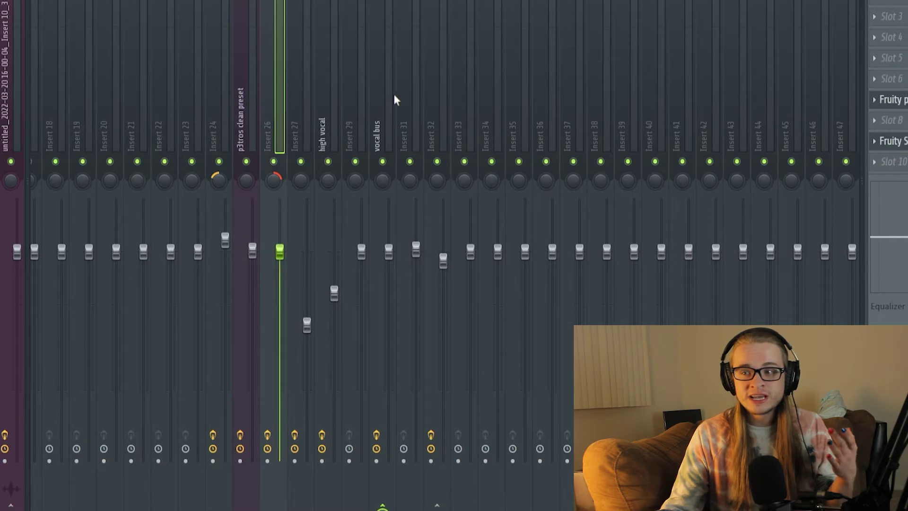
click(384, 102)
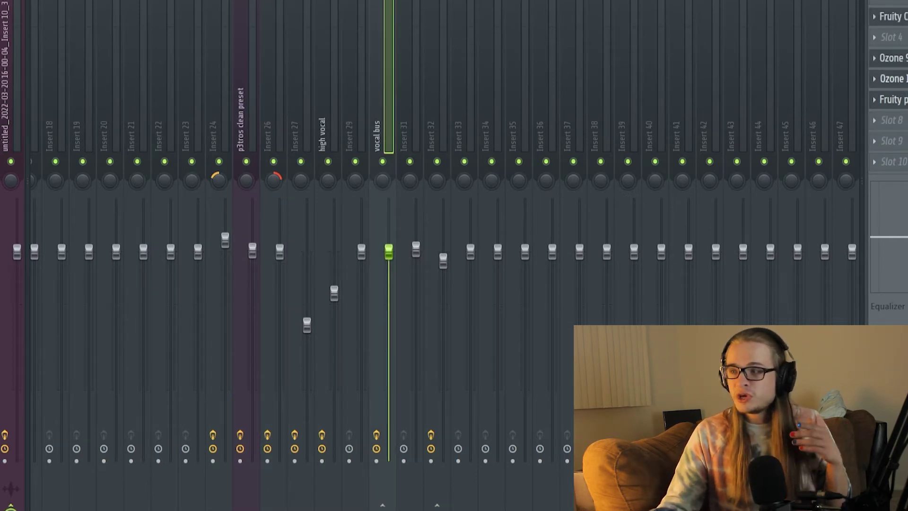
Show the vocal bus Fruity Compressor: -2.8 dB threshold, 2.0:1 ratio, 15 ms attack, 200 ms release
click(891, 79)
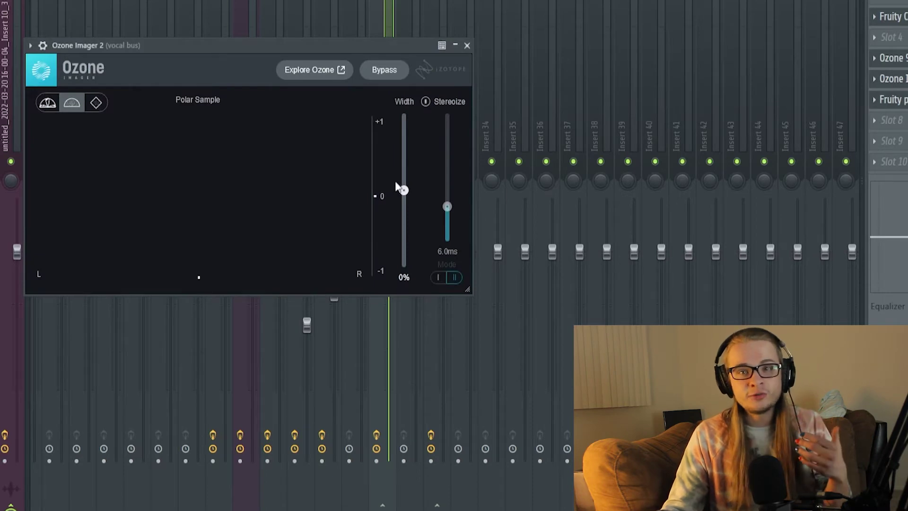
key(Escape)
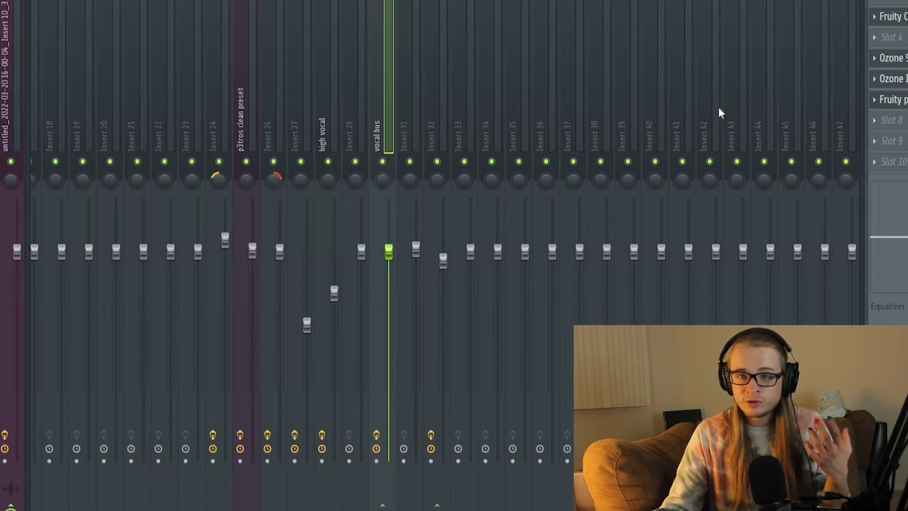
click(891, 16)
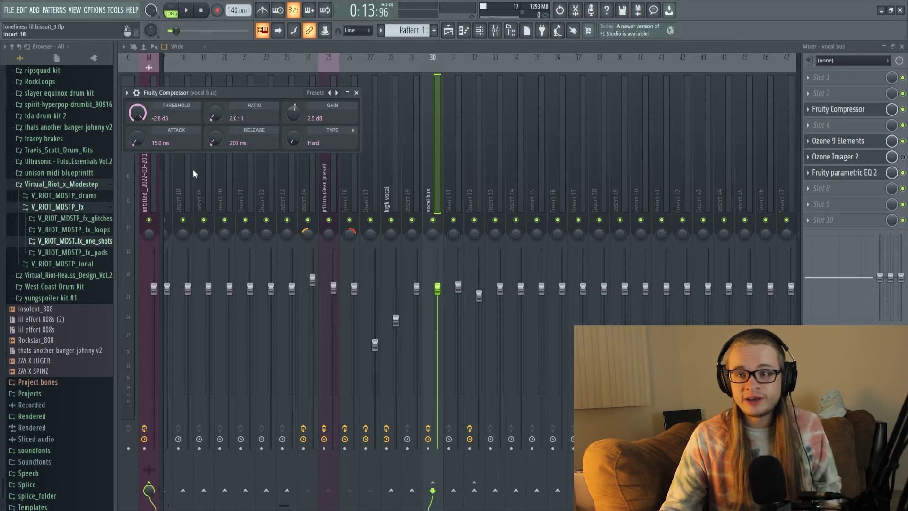
Close the compressor, inspect the p3tros clean, Insert 26, vocal bus and high vocal chains, then go to the Playlist
click(310, 181)
click(331, 183)
click(350, 184)
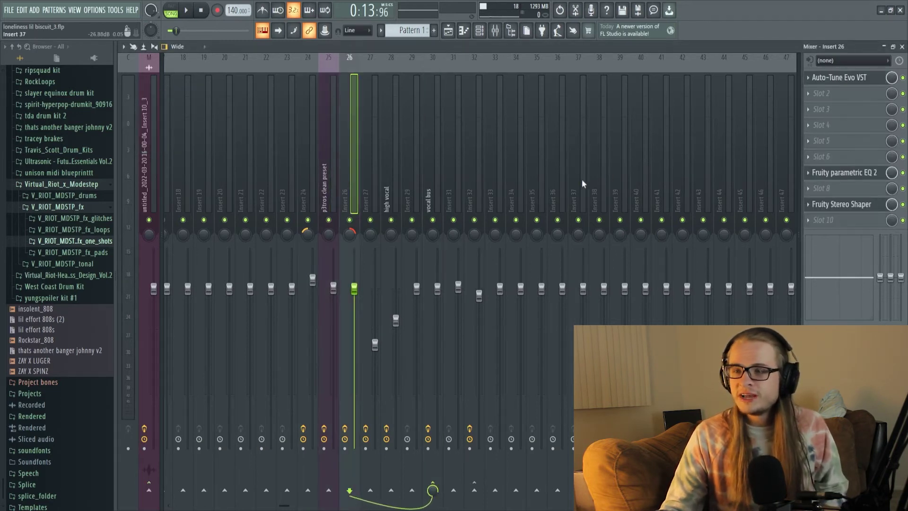
click(435, 178)
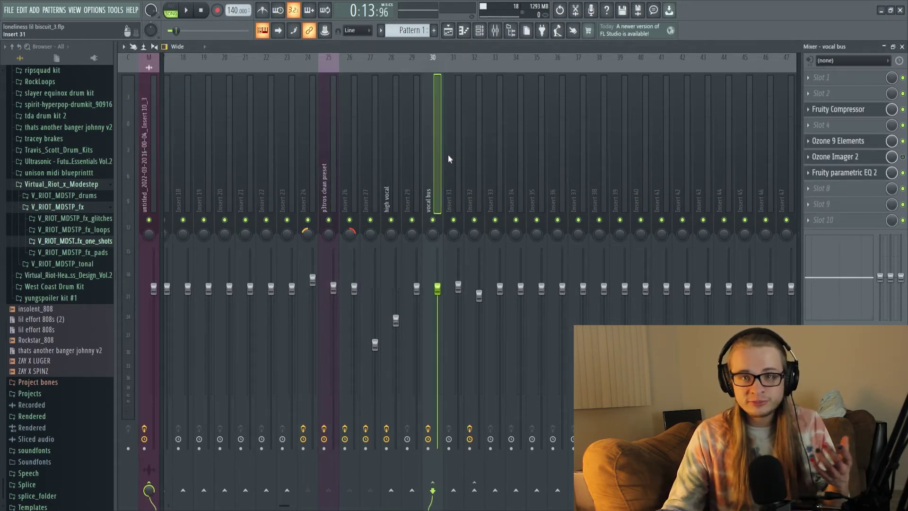
click(390, 139)
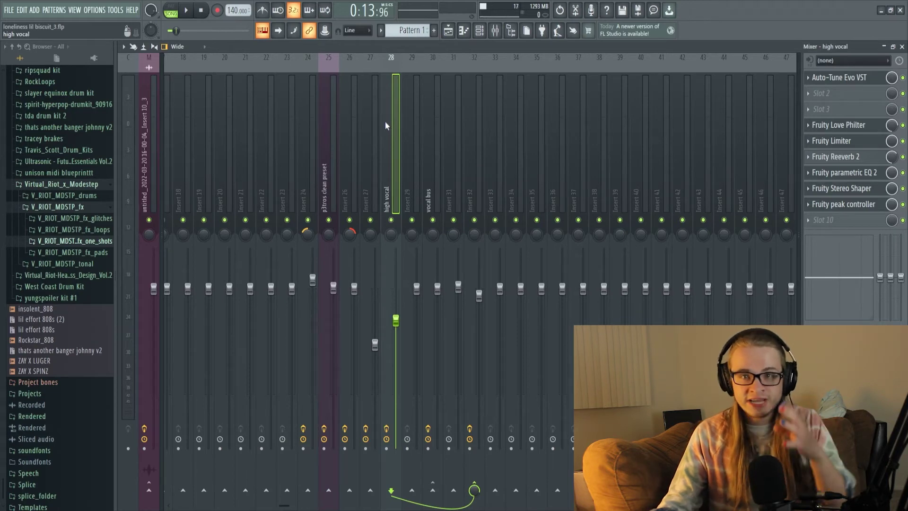
key(F5)
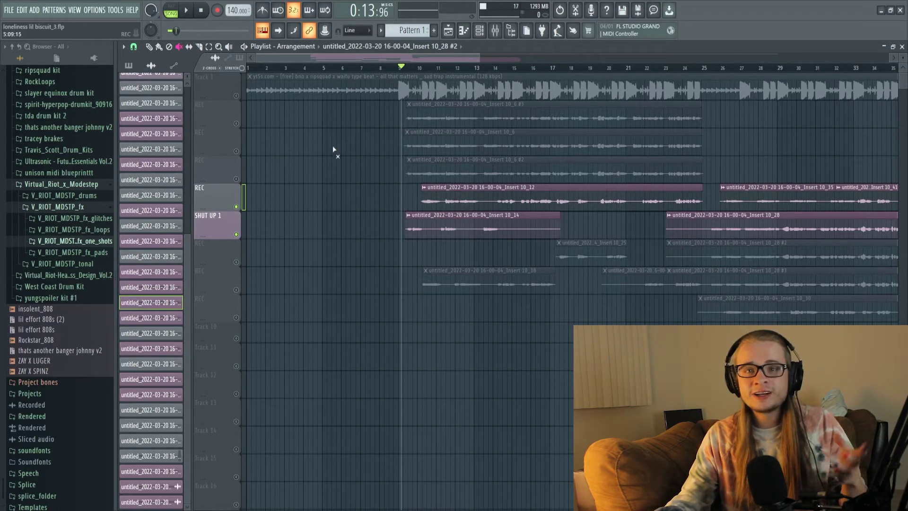
Audition the song, unmute the REC takes on tracks 2 and 4, move the playhead to bar 9, and reopen the Mixer
key(space)
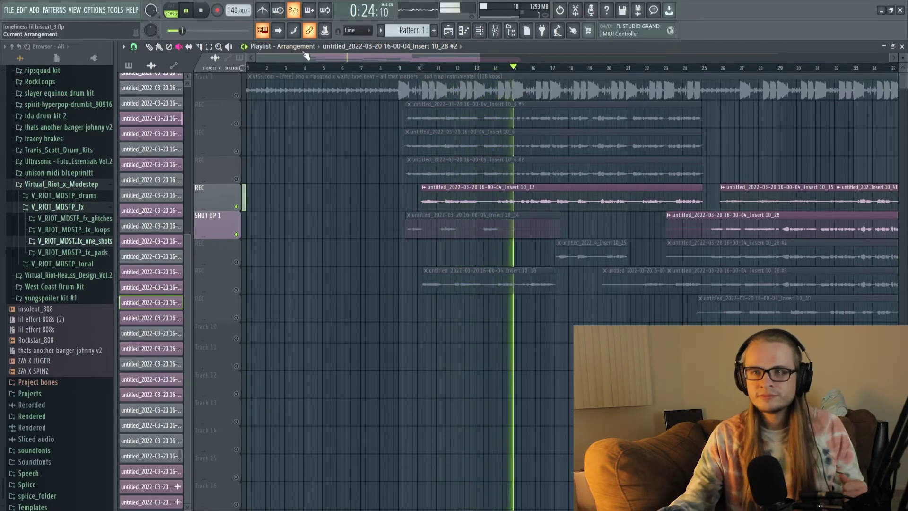
click(201, 11)
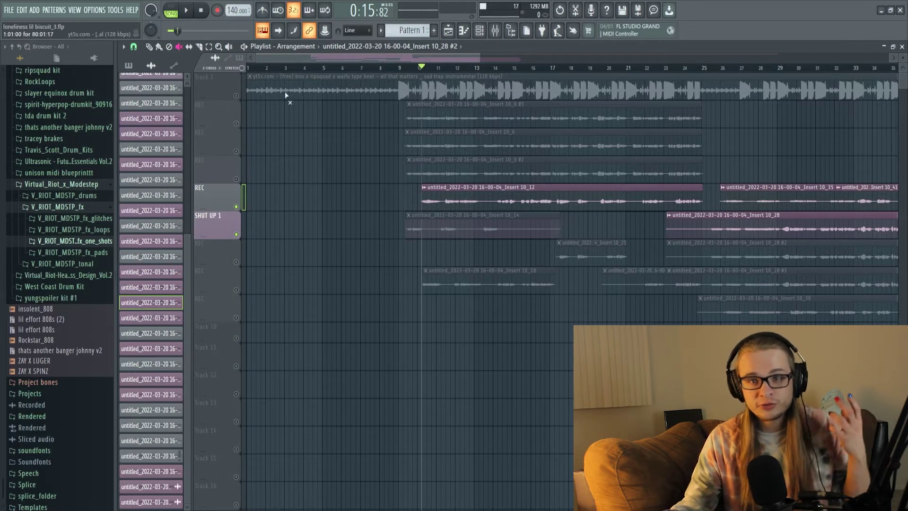
click(236, 124)
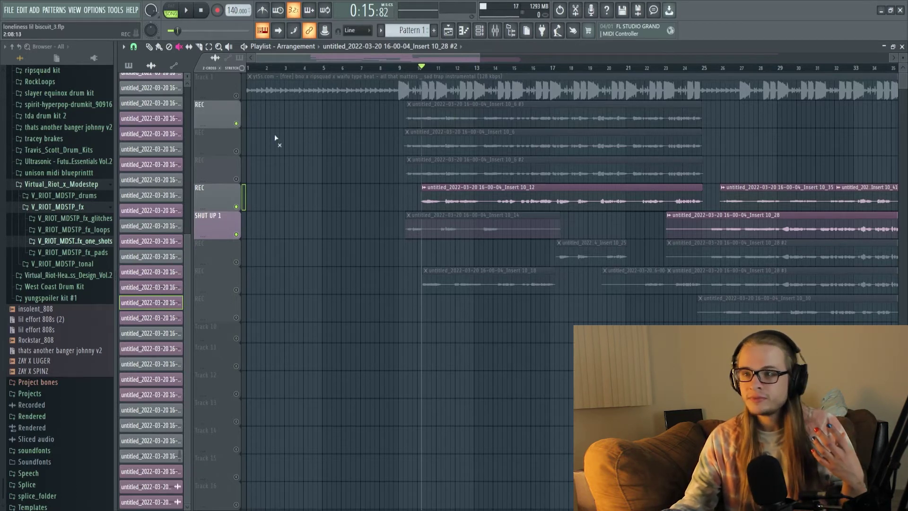
click(236, 178)
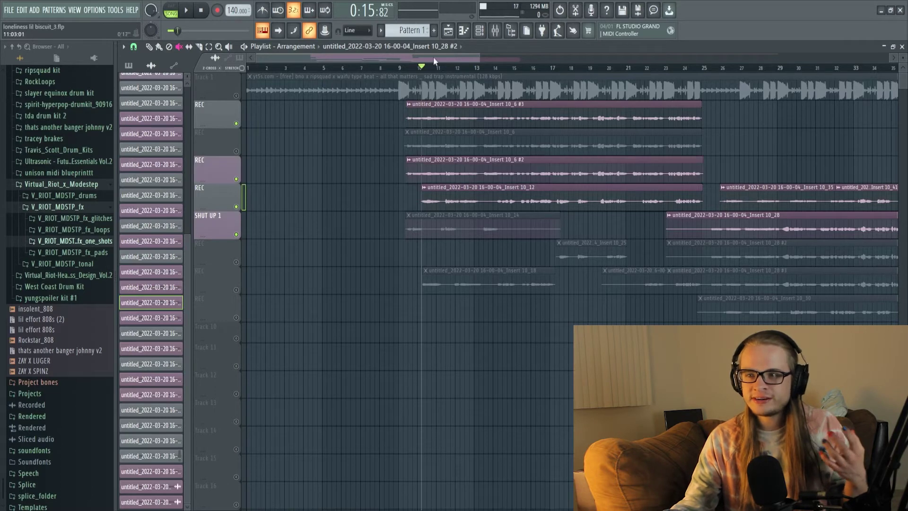
click(403, 68)
click(495, 31)
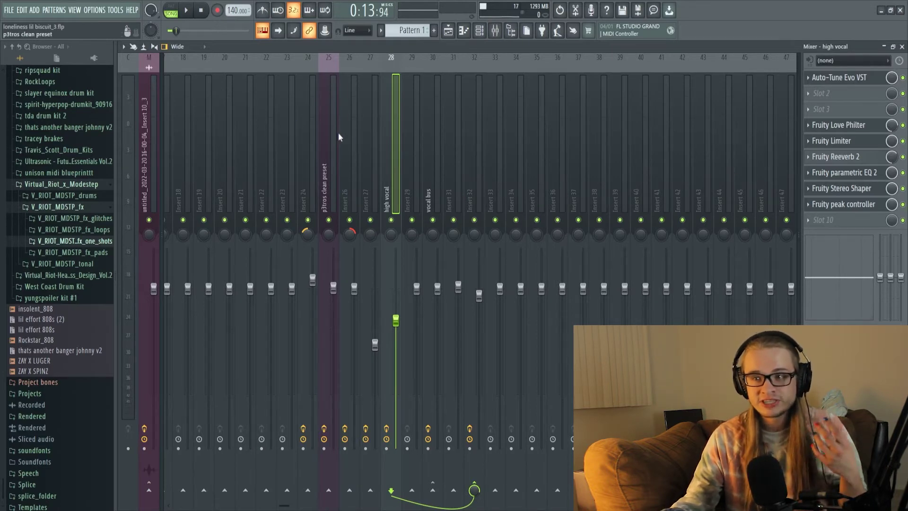
Check Insert 26's Auto-Tune Evo (Low Male, A Minor, retune speed 20), then return to the Playlist
click(307, 145)
click(842, 77)
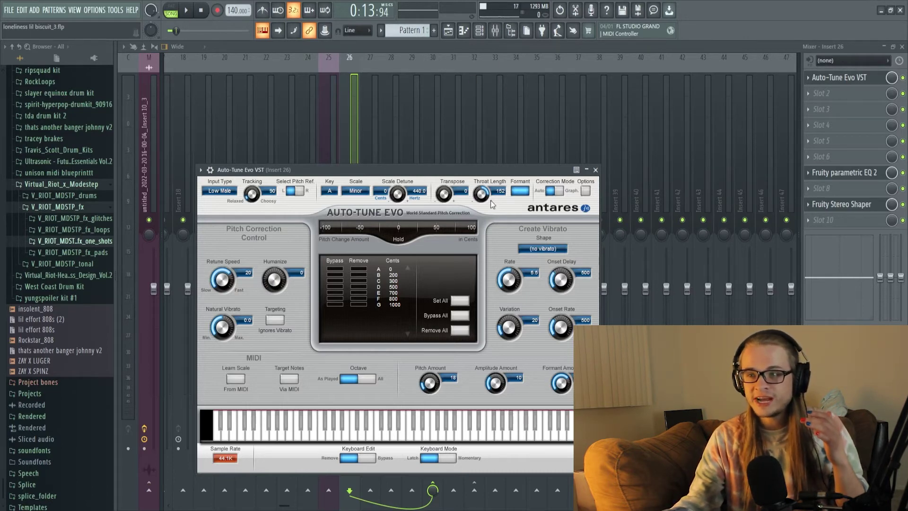
key(Escape)
key(F5)
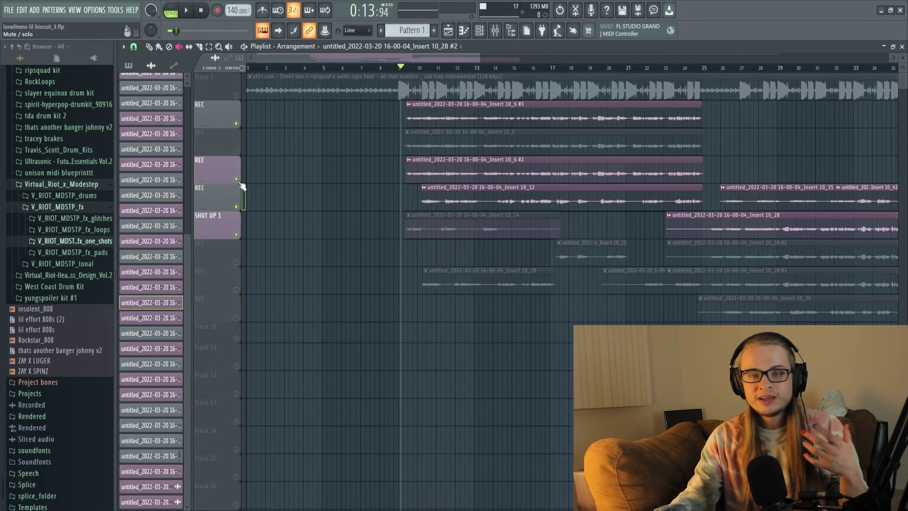
Solo track 4's REC vocal take and play it back, with the Mixer on Insert 26
right_click(236, 180)
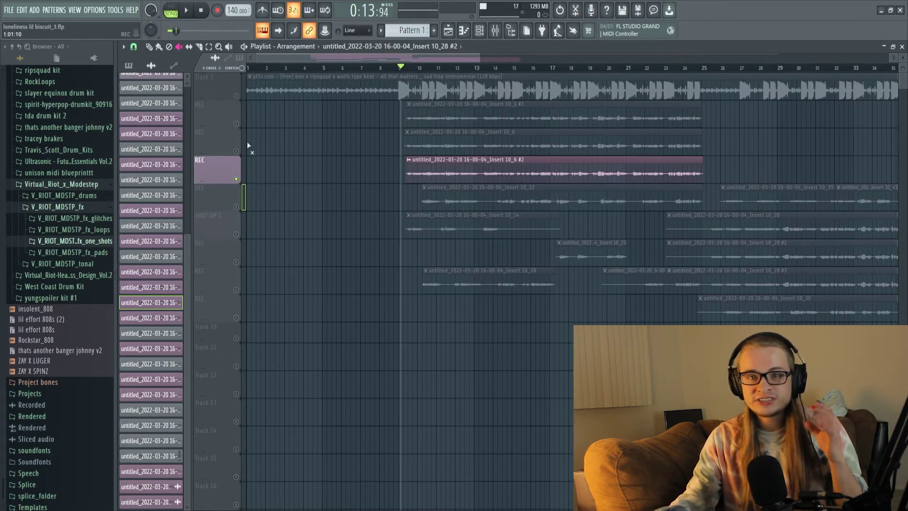
click(187, 12)
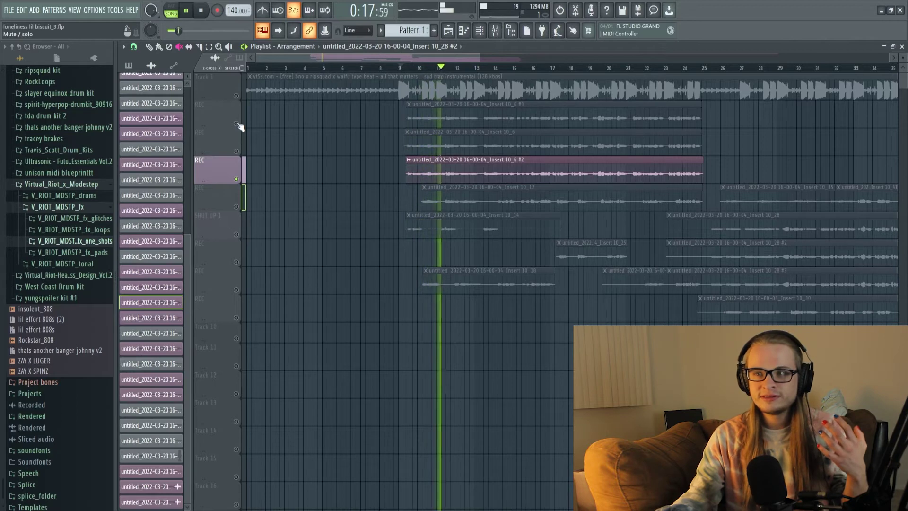
click(495, 31)
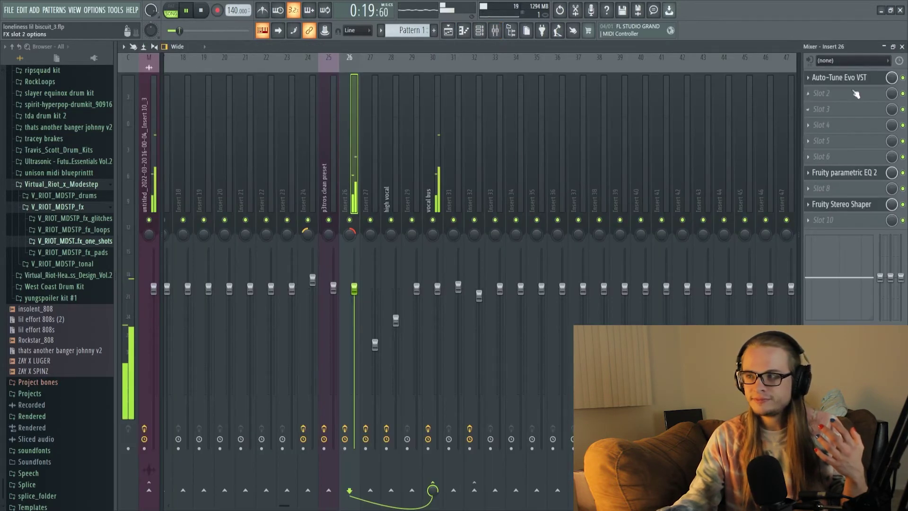
Toggle Formant off and back on in Insert 26's Auto-Tune Evo
click(839, 77)
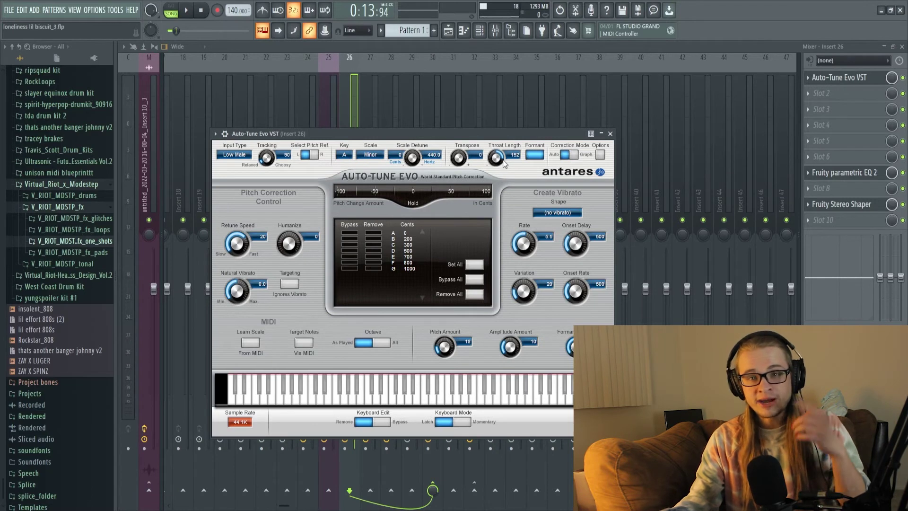
click(534, 154)
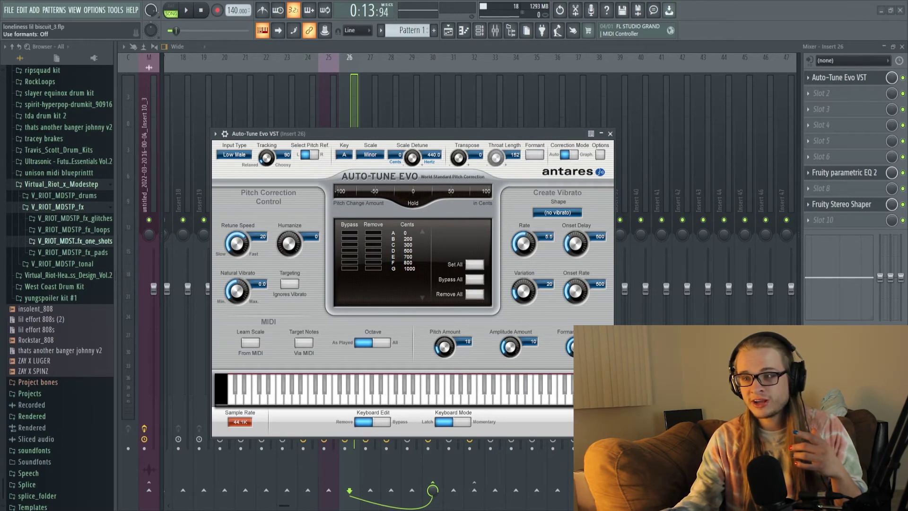
click(535, 155)
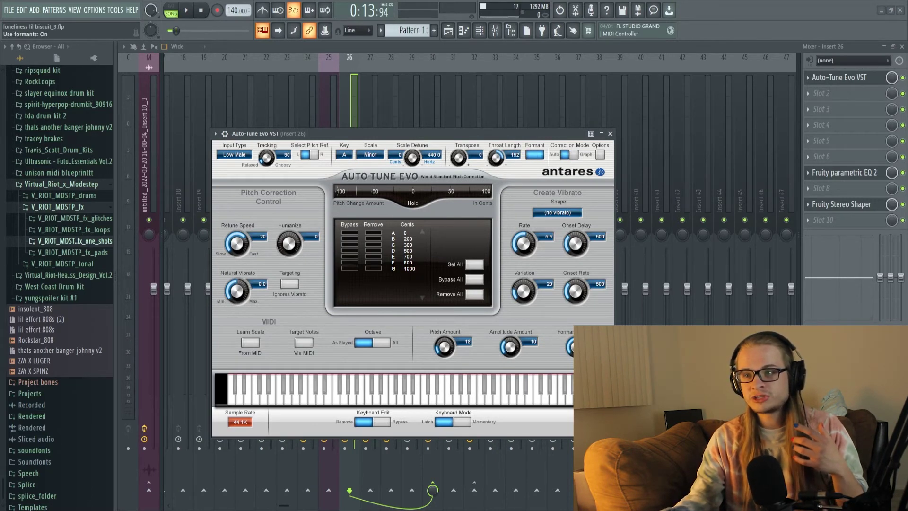
click(819, 115)
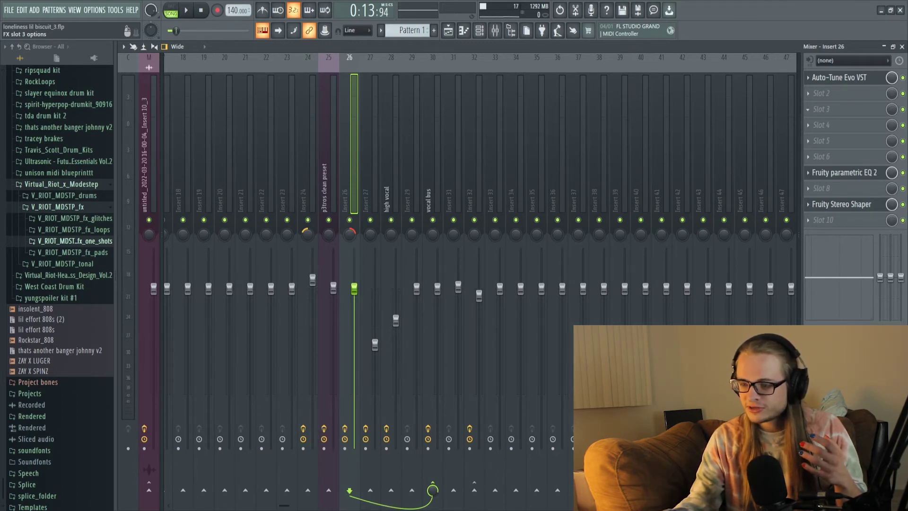
Lower the Pitcher's Gender knob to -75 for the formant-shifted double
mouse_move(243, 230)
mouse_down()
mouse_move(243, 259)
mouse_move(243, 218)
mouse_up()
click(367, 93)
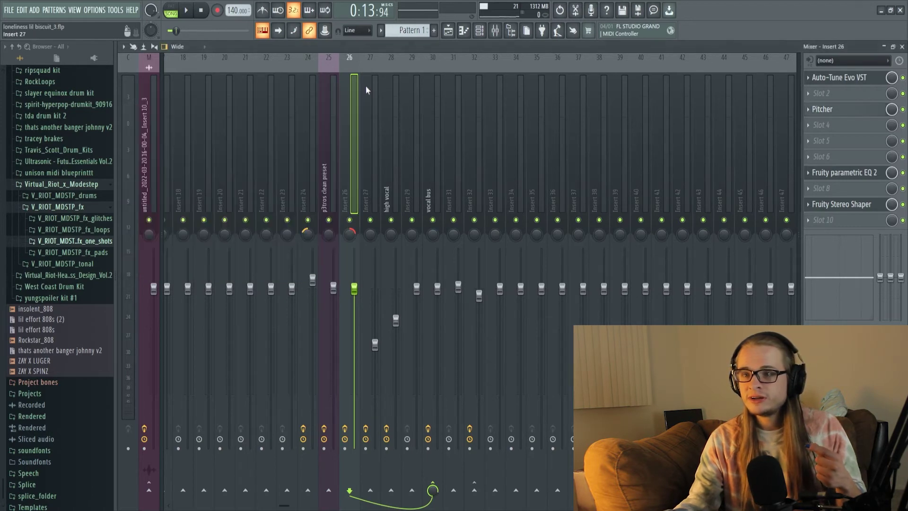
key(F5)
click(495, 31)
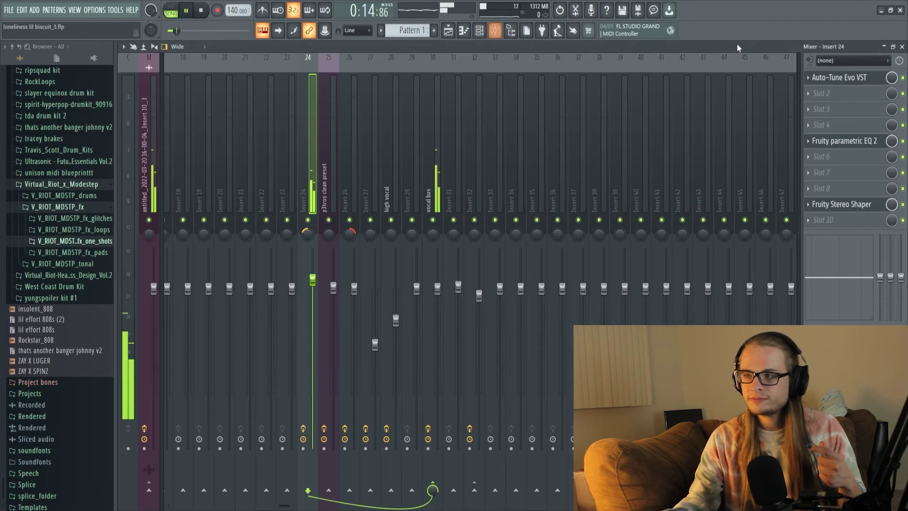
Check Insert 24's Auto-Tune Evo (Low Male, A Minor), stop playback, and select the p3tros clean preset insert
click(847, 78)
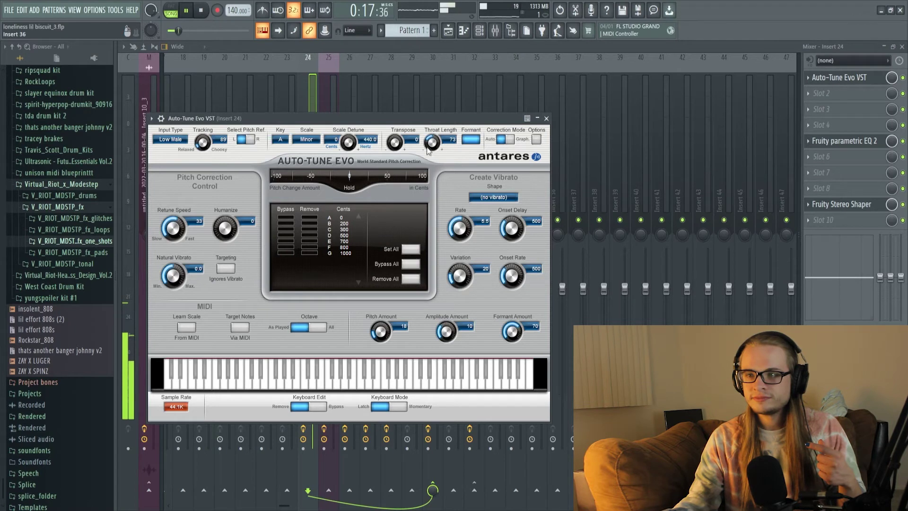
click(205, 11)
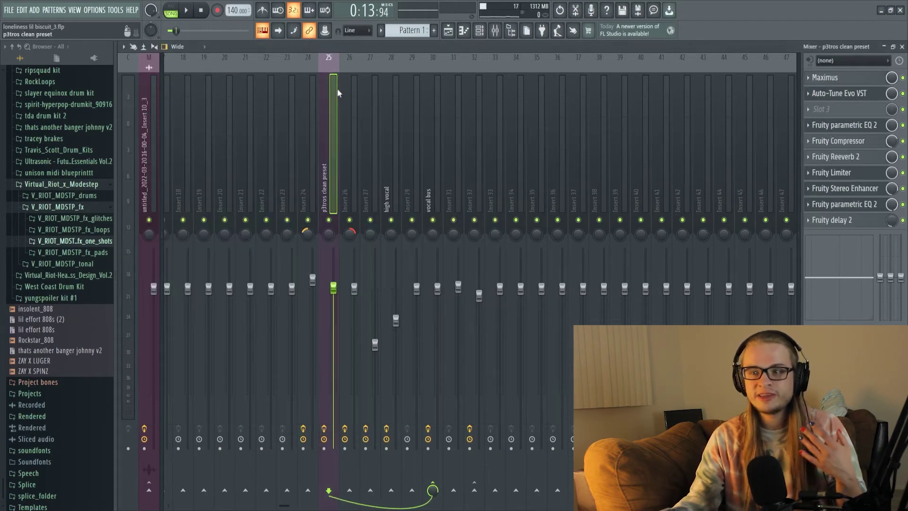
click(334, 92)
Unmute the third and fourth vocal tracks, audition the layered takes, then bring up the Mixer
click(449, 30)
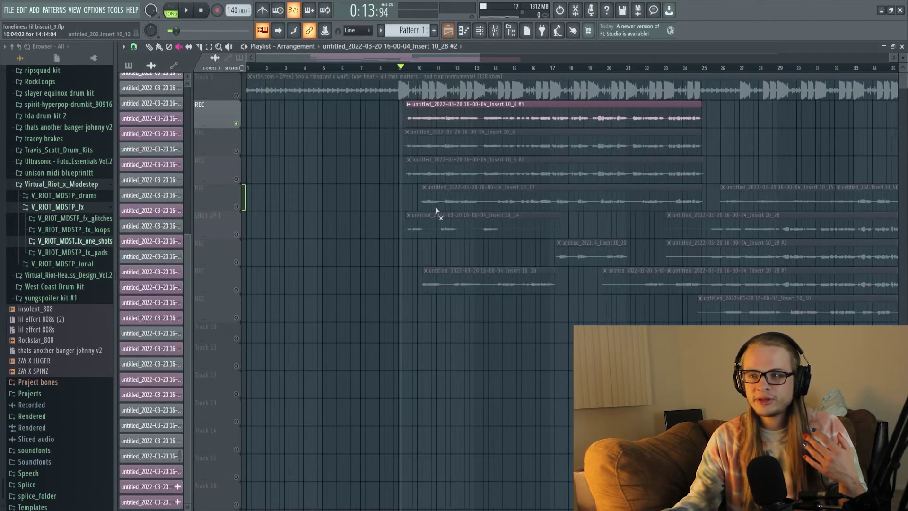
click(236, 179)
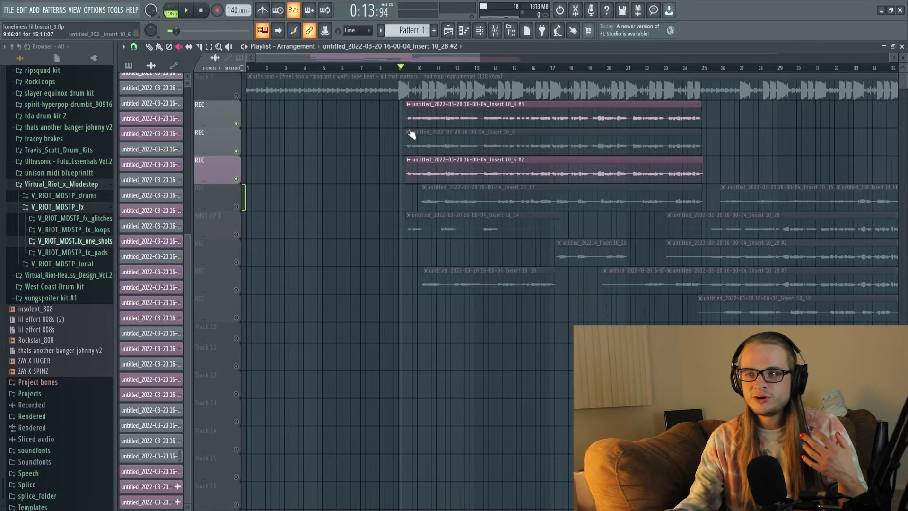
click(236, 151)
click(187, 10)
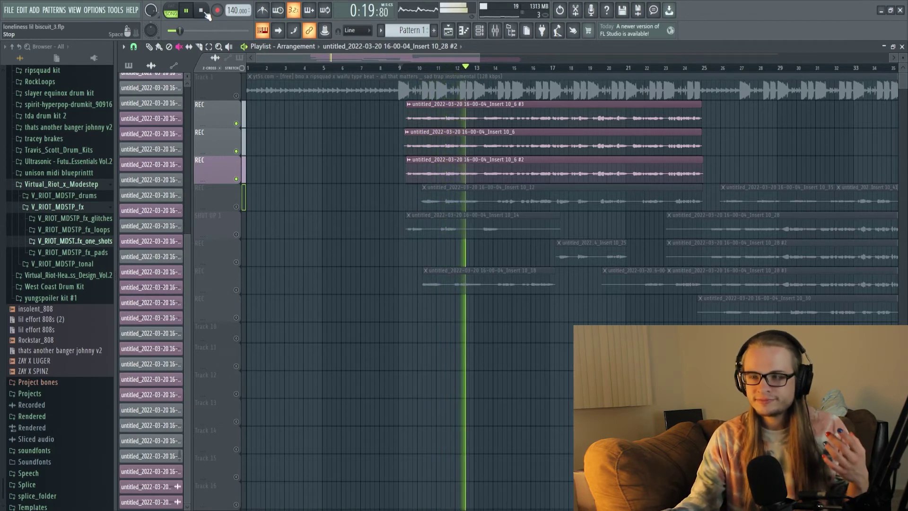
click(203, 12)
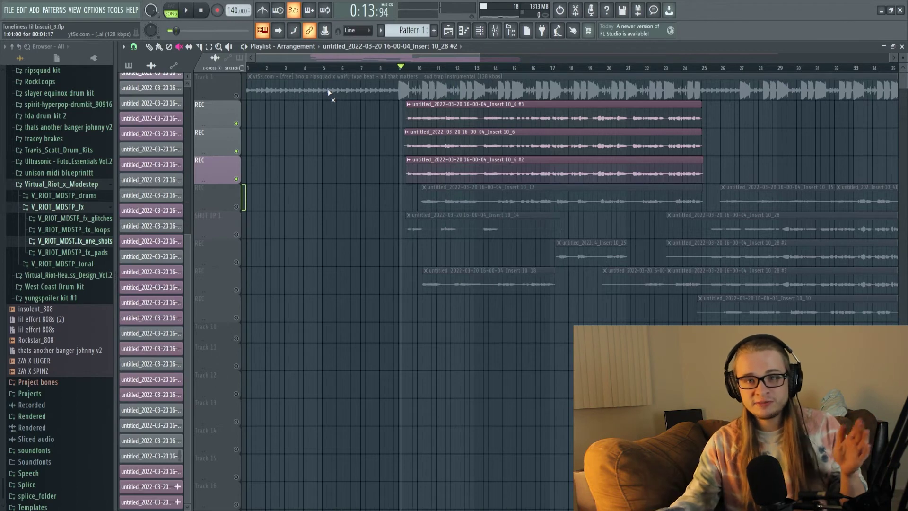
click(495, 31)
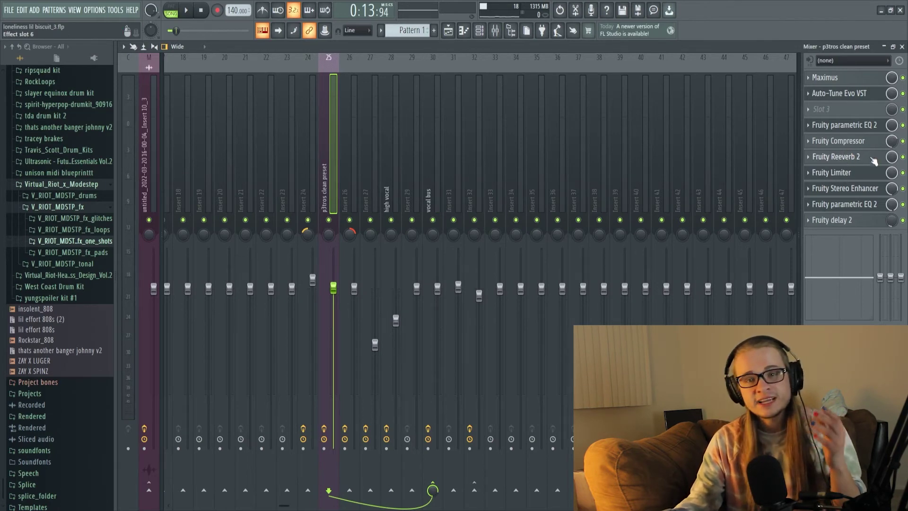
Solo the Insert 10_12 track and unmute the Insert 10_6 #3 and #2 tracks
click(448, 30)
click(468, 205)
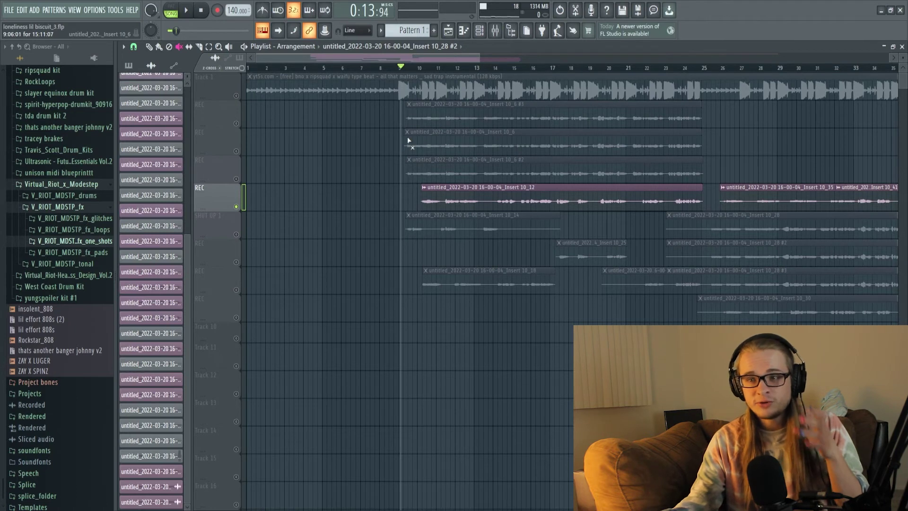
click(236, 123)
click(236, 178)
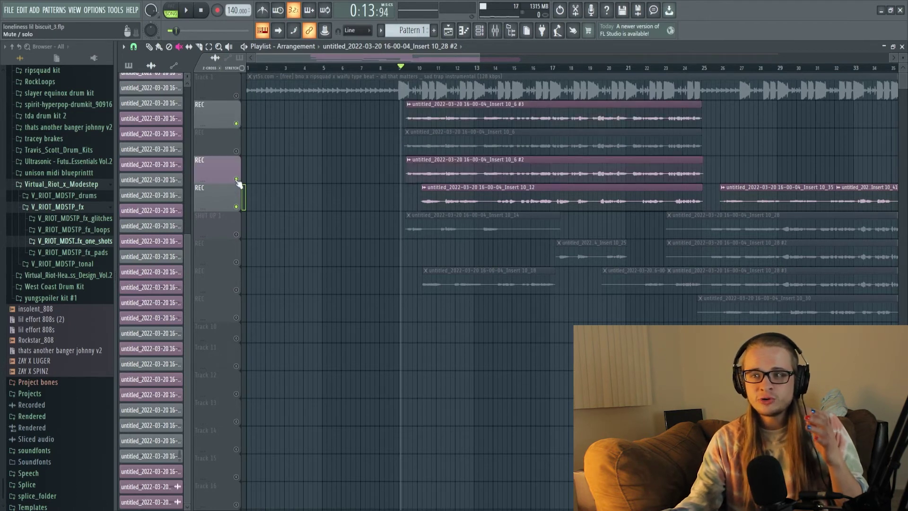
Unmute all playlist tracks so every REC vocal take plays together
click(496, 33)
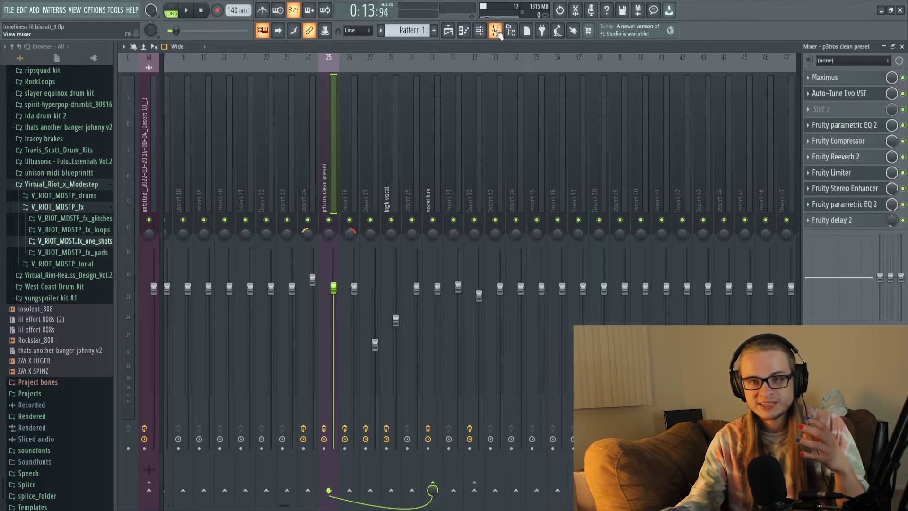
click(448, 31)
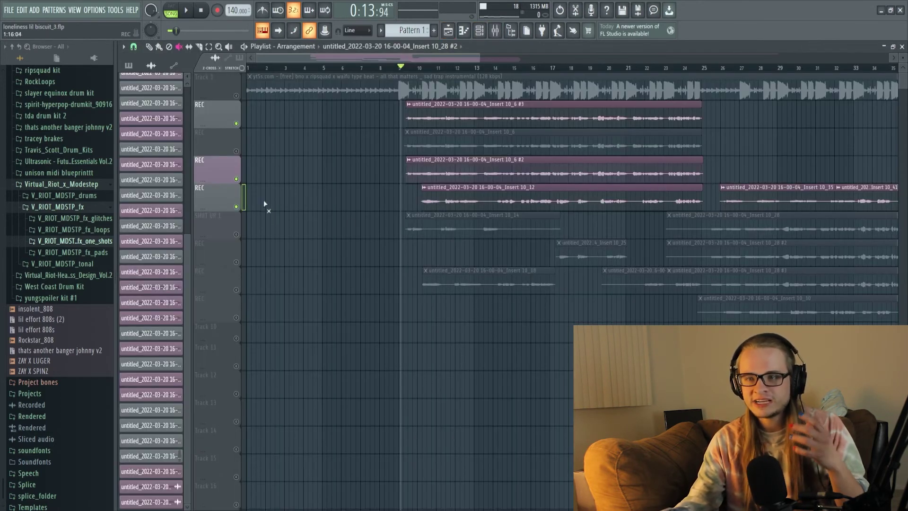
click(232, 149)
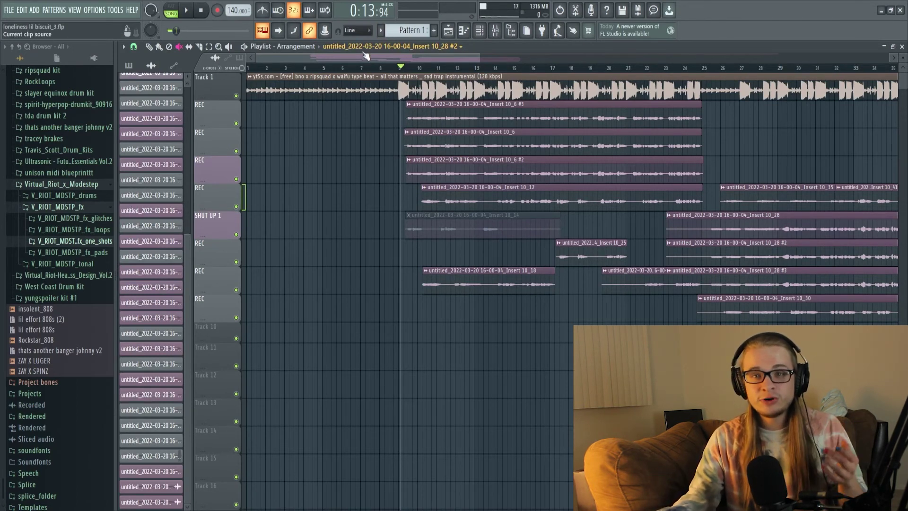
drag(408, 60, 426, 60)
Mute the Insert 10_6 #3 and #2 clips and unmute the Insert 10_14 clip
click(344, 104)
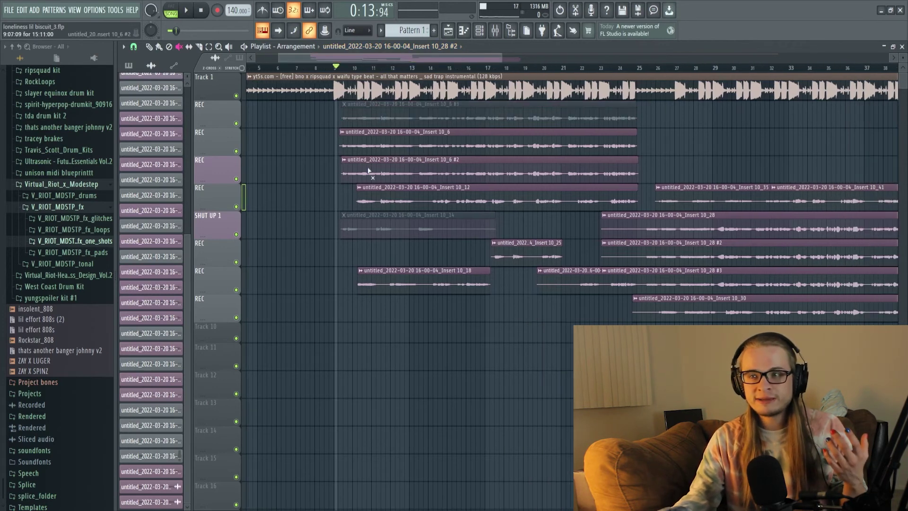
click(344, 160)
click(344, 215)
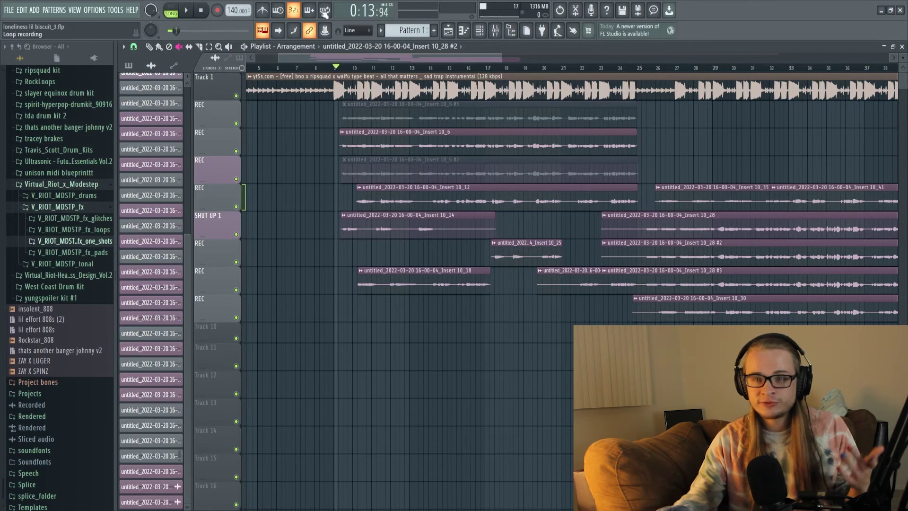
click(496, 32)
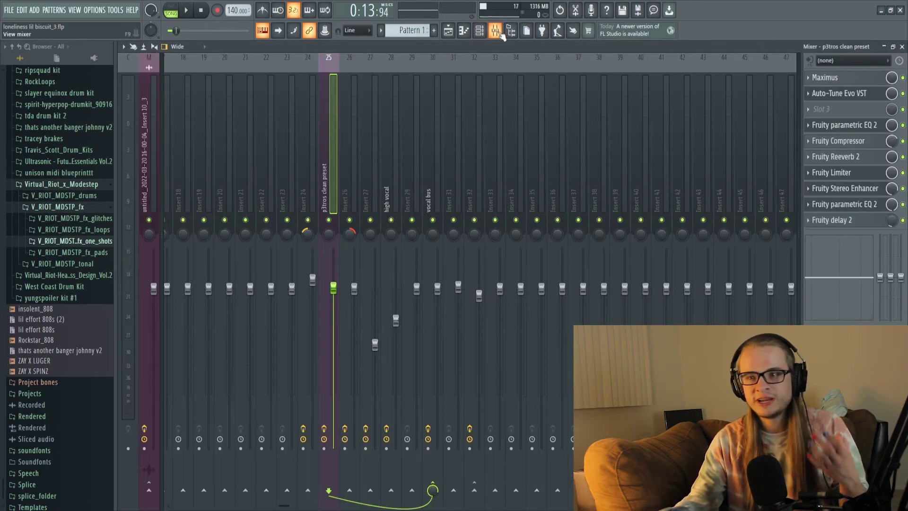
click(448, 30)
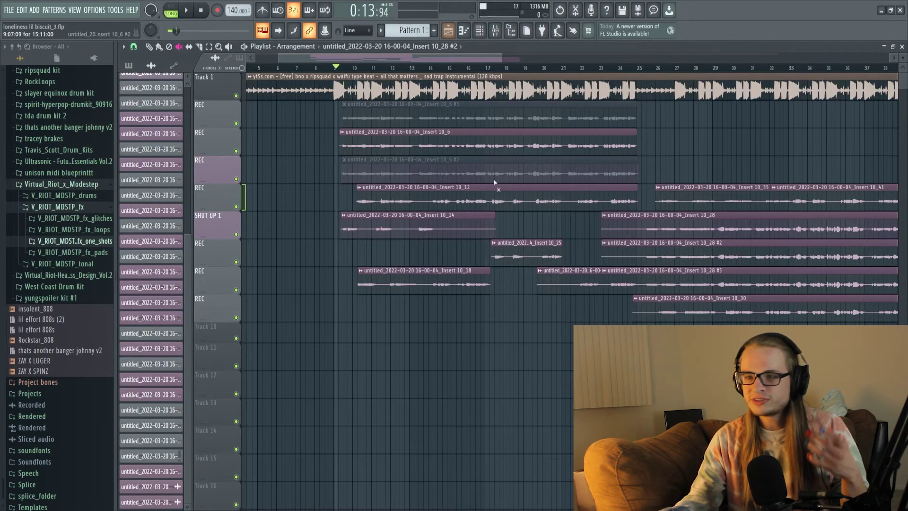
Solo the Insert 10_18 track, play it from near bar 11, then open the Mixer
right_click(236, 290)
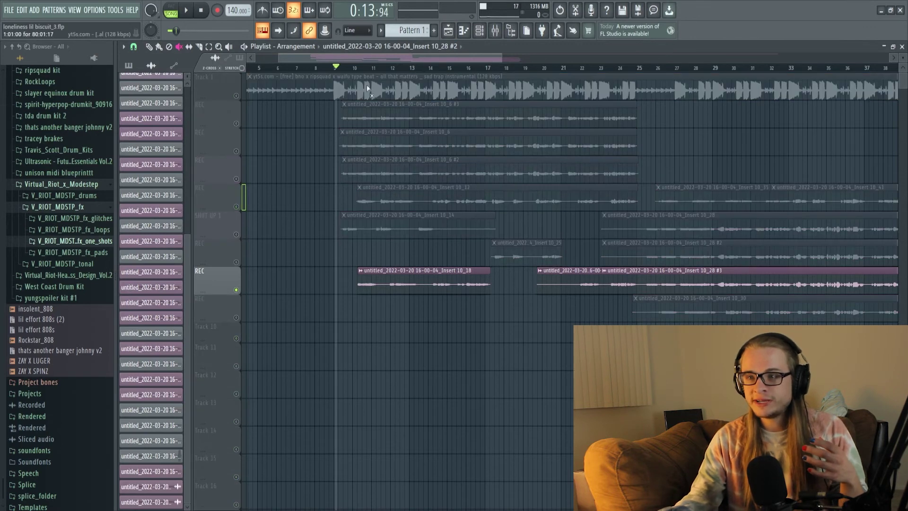
click(362, 67)
click(186, 10)
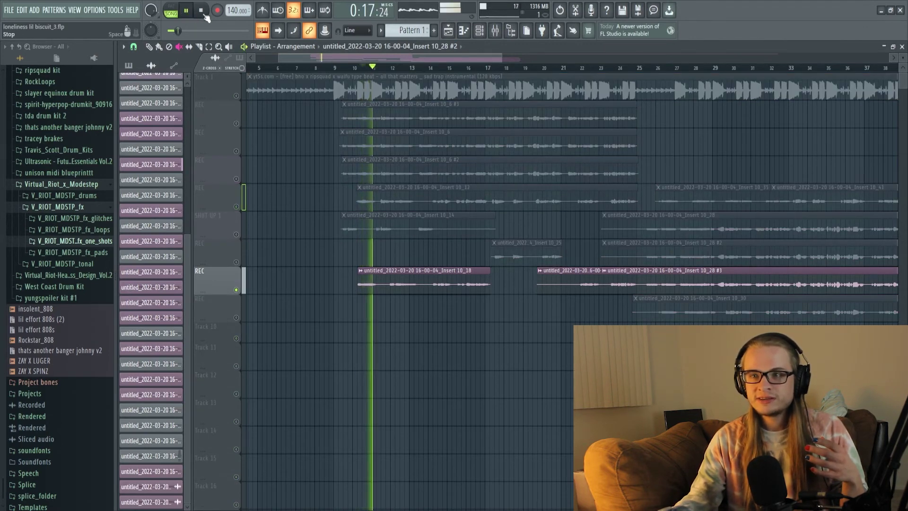
click(202, 12)
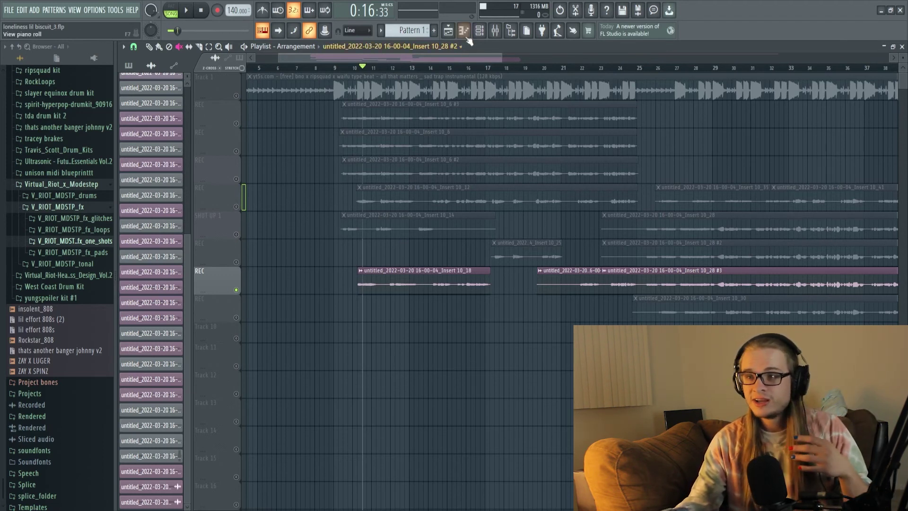
key(F9)
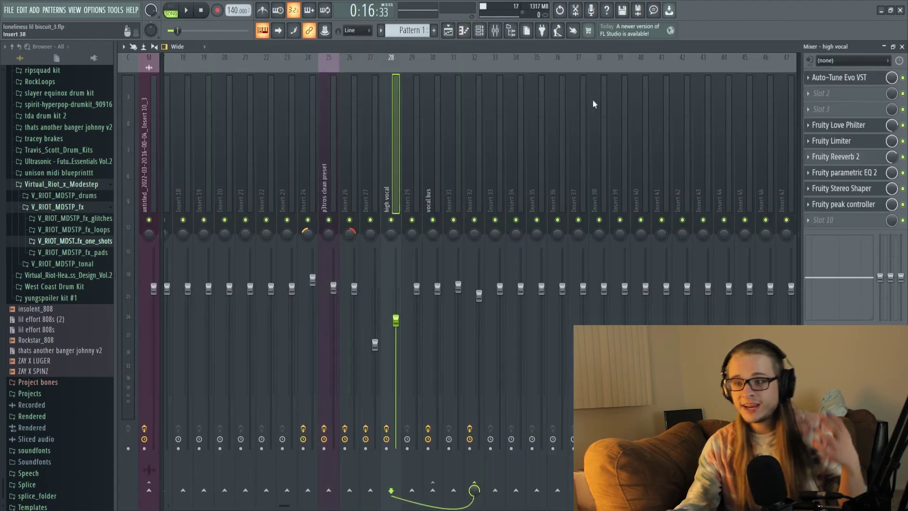
Select the vocal bus insert and open its Fruity parametric EQ 2
click(437, 168)
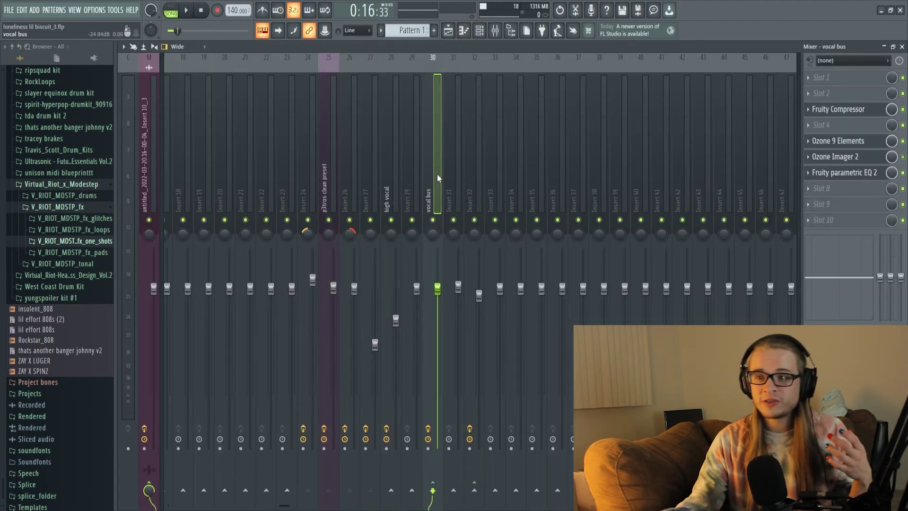
click(851, 172)
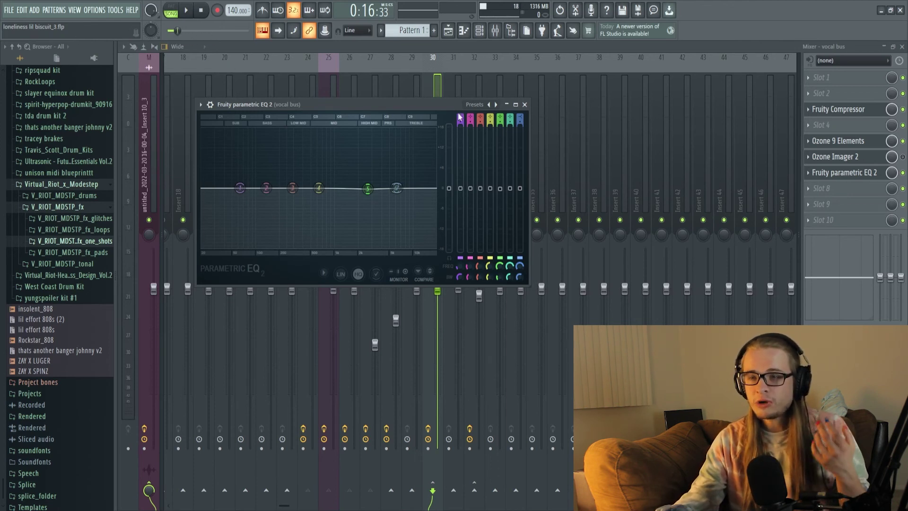
Pull the vocal bus EQ's band 5 down near 2 kHz, preview it, then return to the Playlist
drag(391, 105, 662, 83)
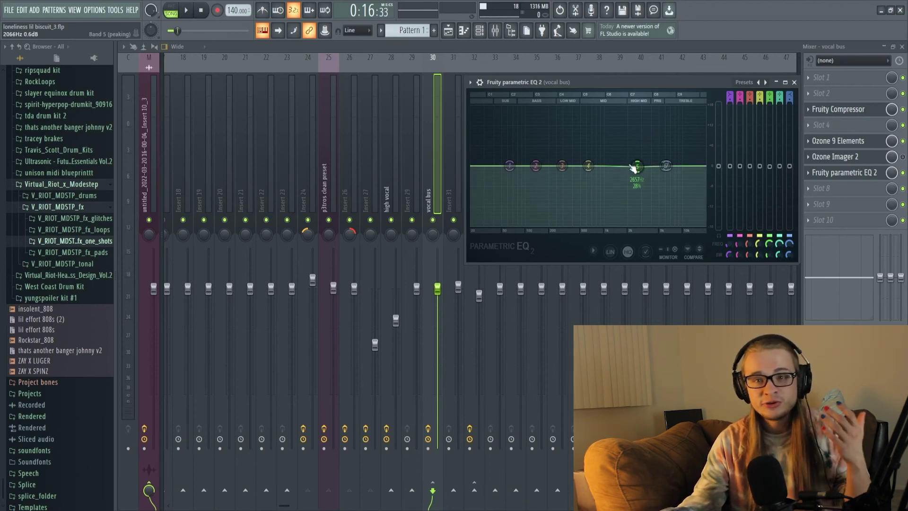
drag(634, 168, 647, 183)
key(space)
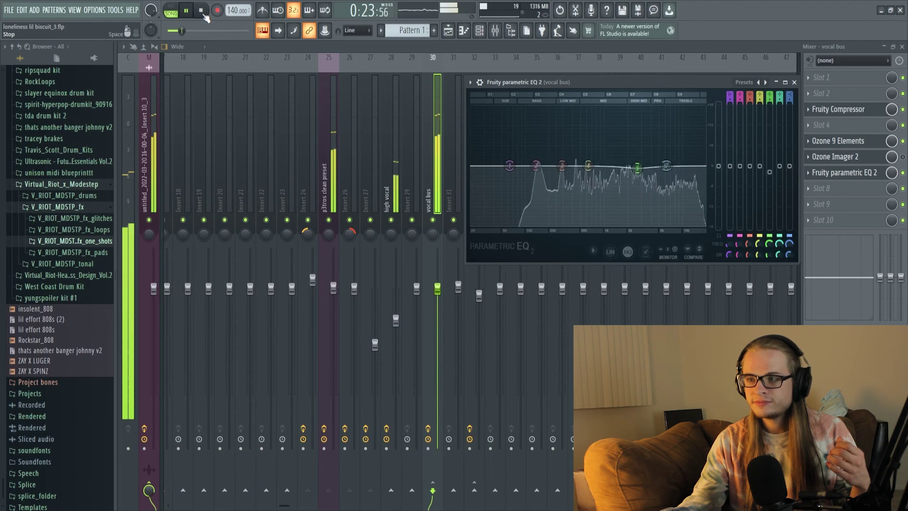
click(202, 12)
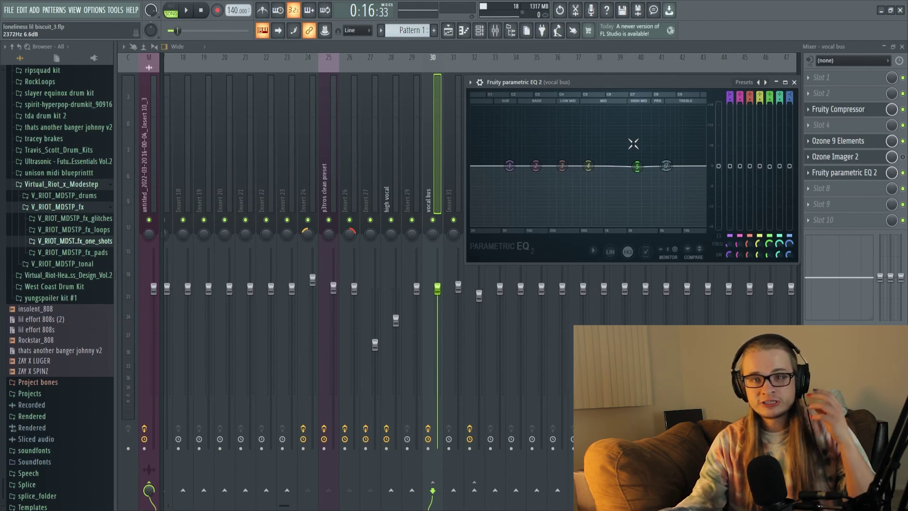
click(448, 30)
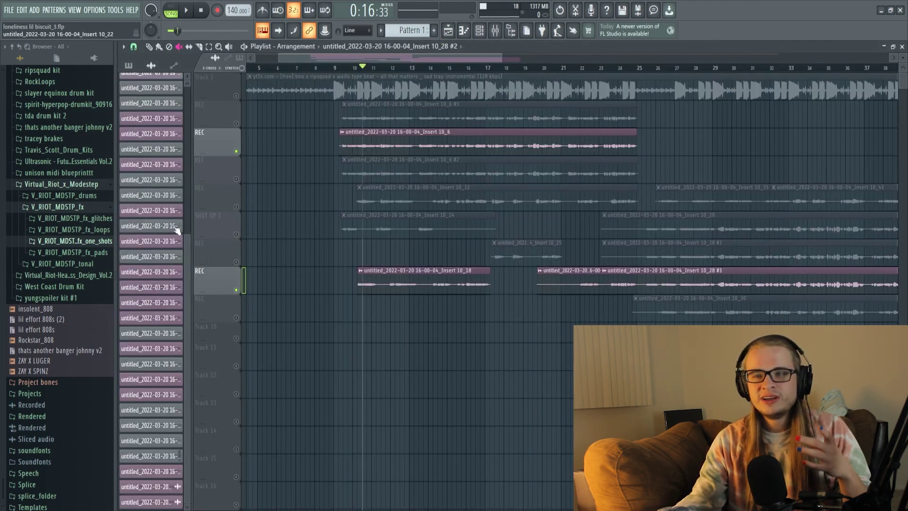
Clear the track solo and unmute the Insert 10_6 #2 and #3 clips
right_click(237, 151)
right_click(237, 152)
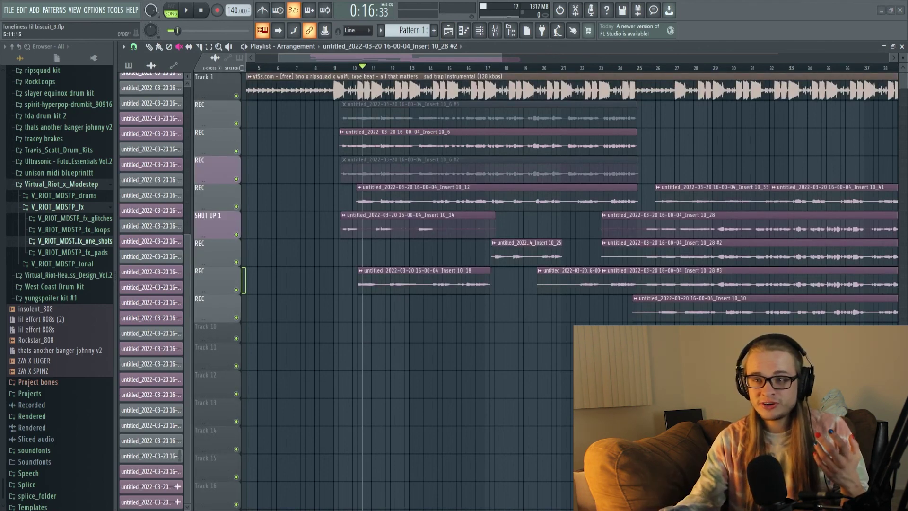
scroll(389, 69, left, 3)
drag(480, 58, 553, 56)
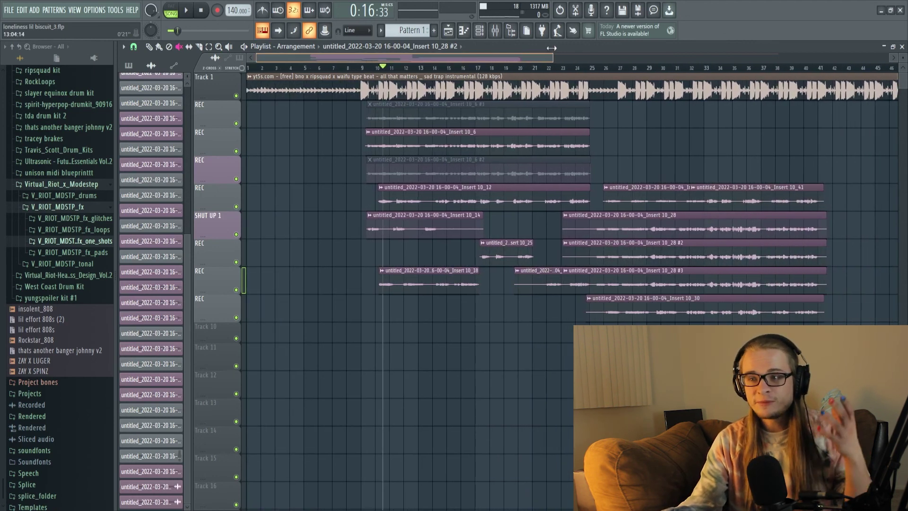
click(403, 161)
click(406, 119)
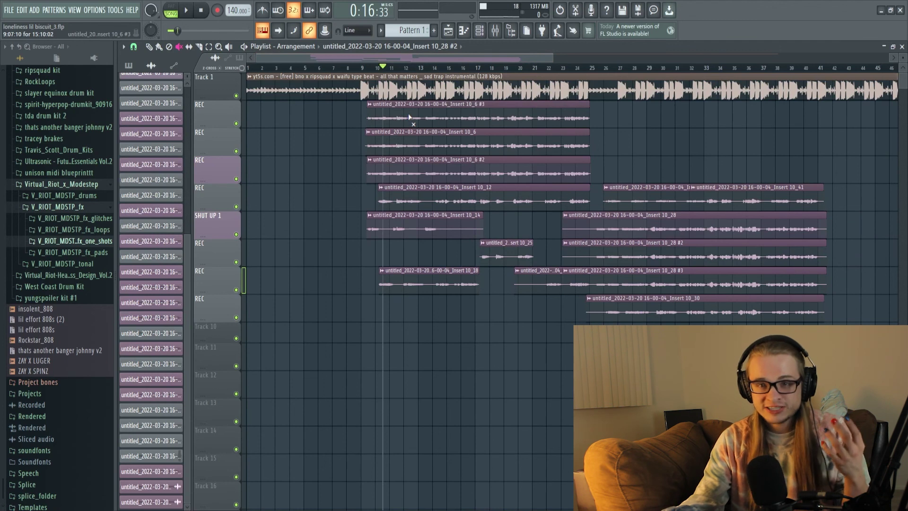